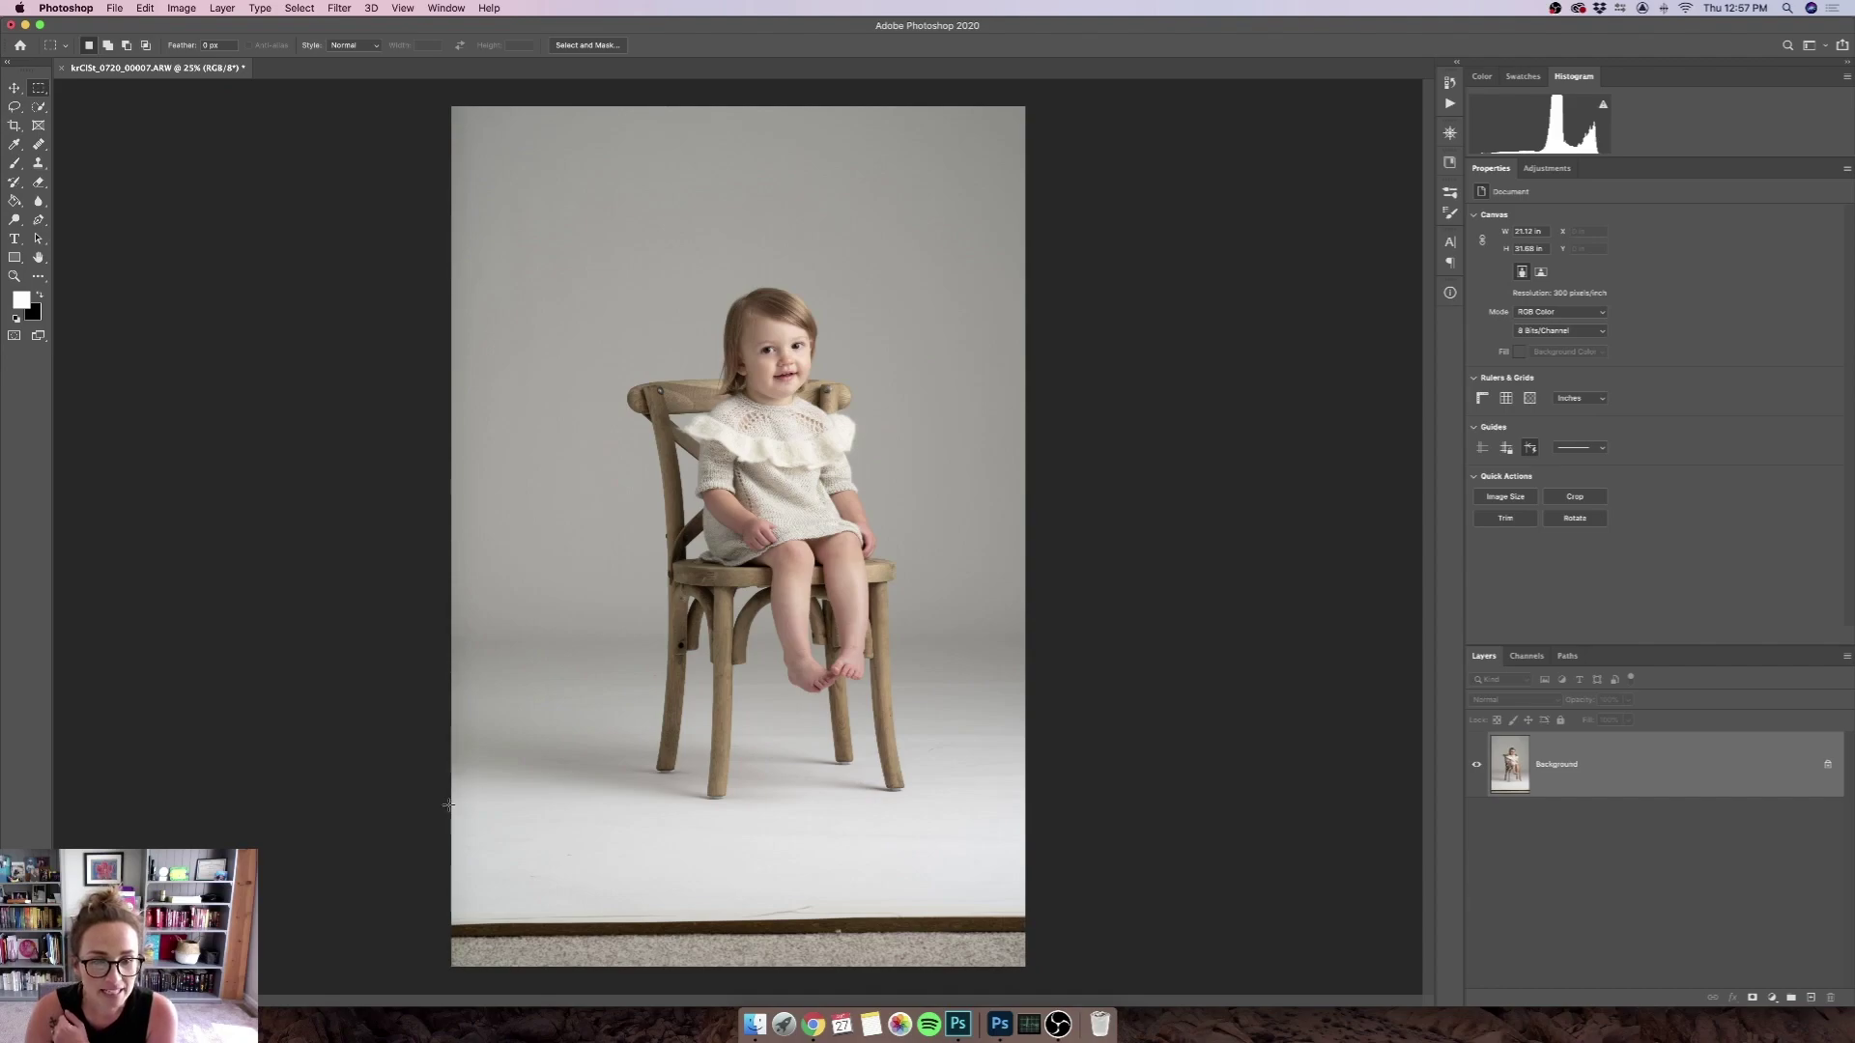
# Marquee-select the white backdrop strip above the carpet and copy it to Layer 1.
pyautogui.moveTo(449, 810); pyautogui.dragTo(1032, 902)
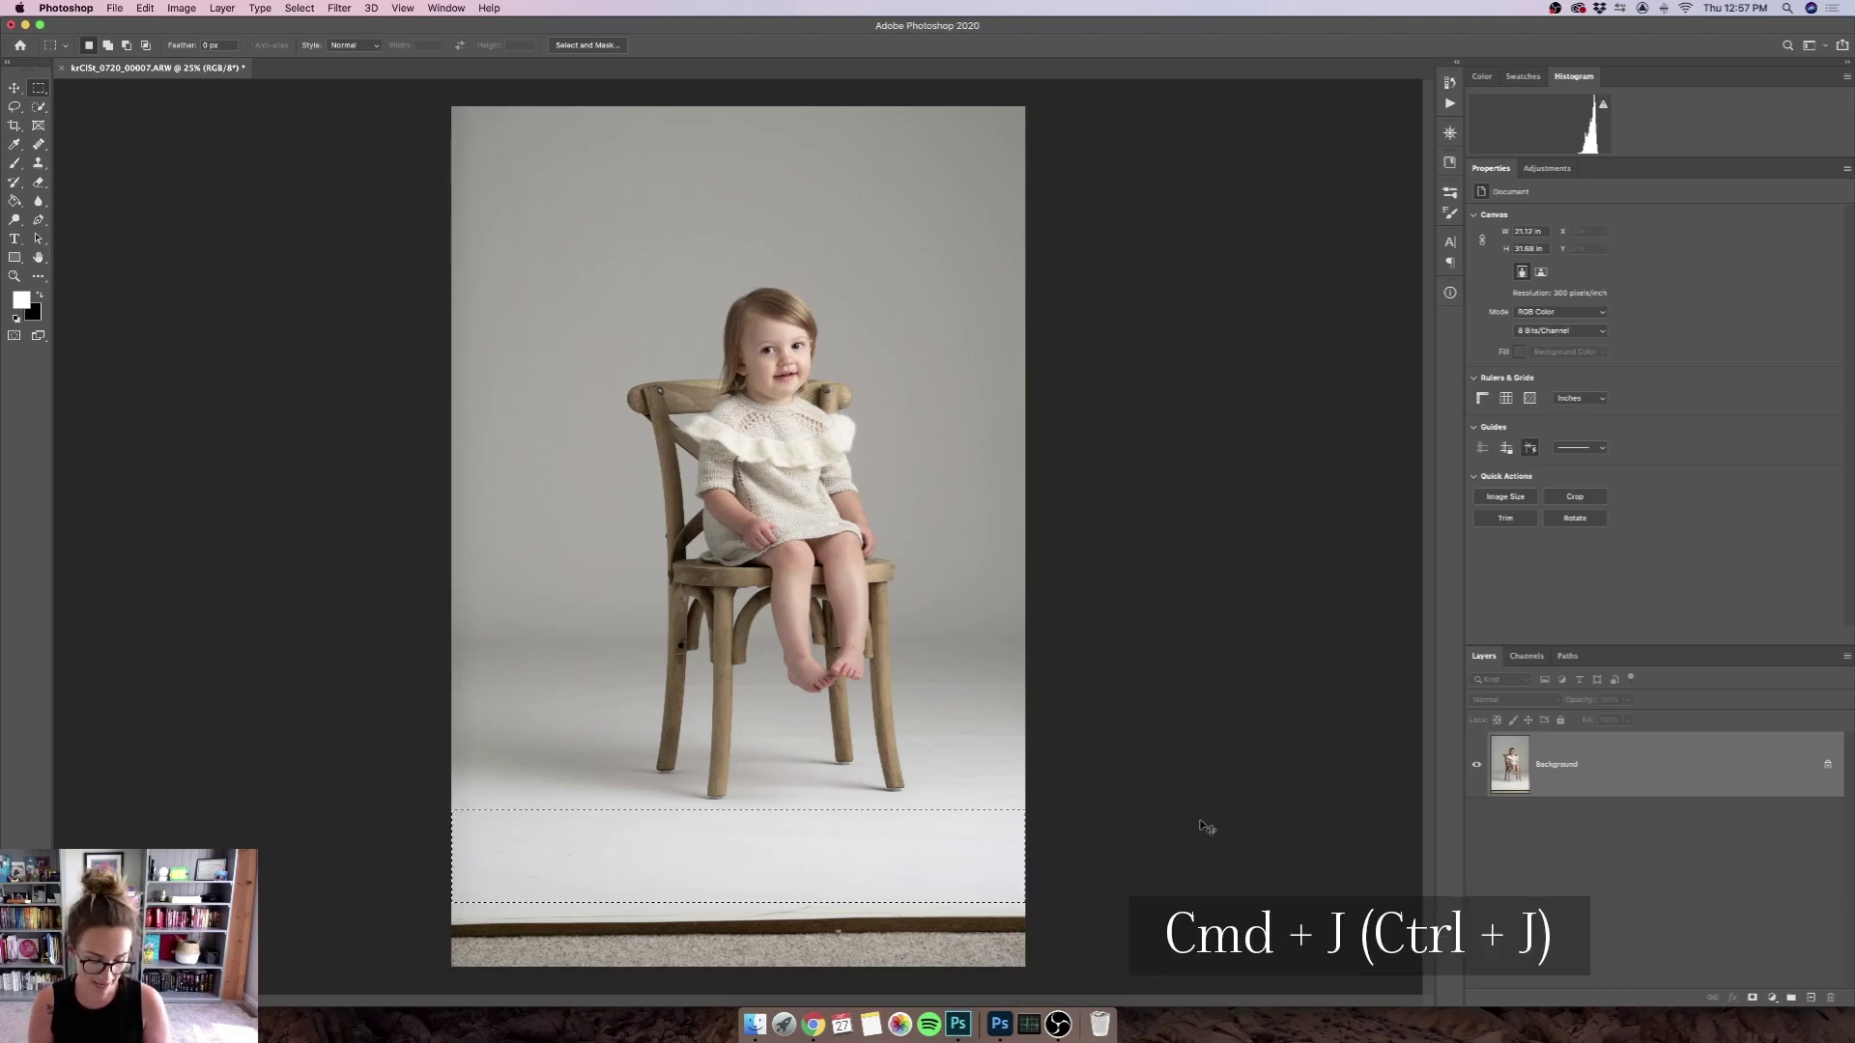
pyautogui.press('cmd+j')
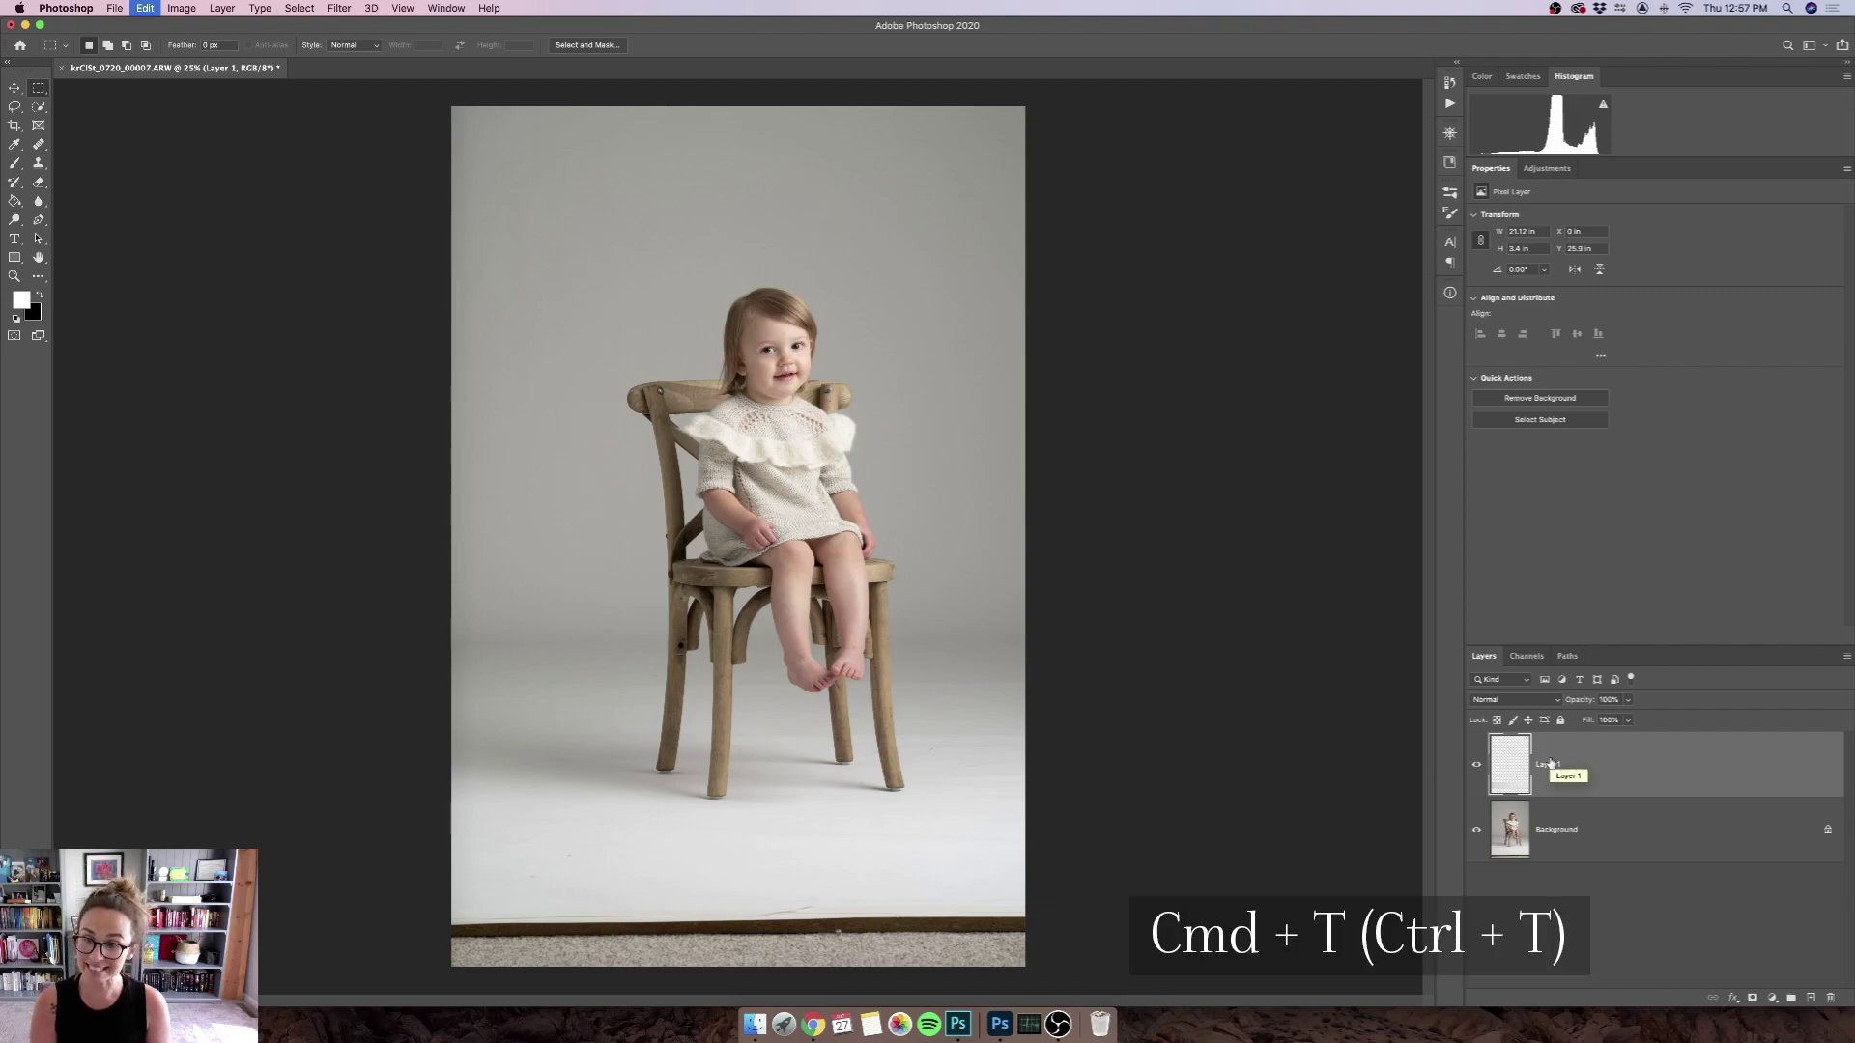
# Free-transform Layer 1's strip, stretching it down over the carpet to the bottom edge.
pyautogui.press('super+t')
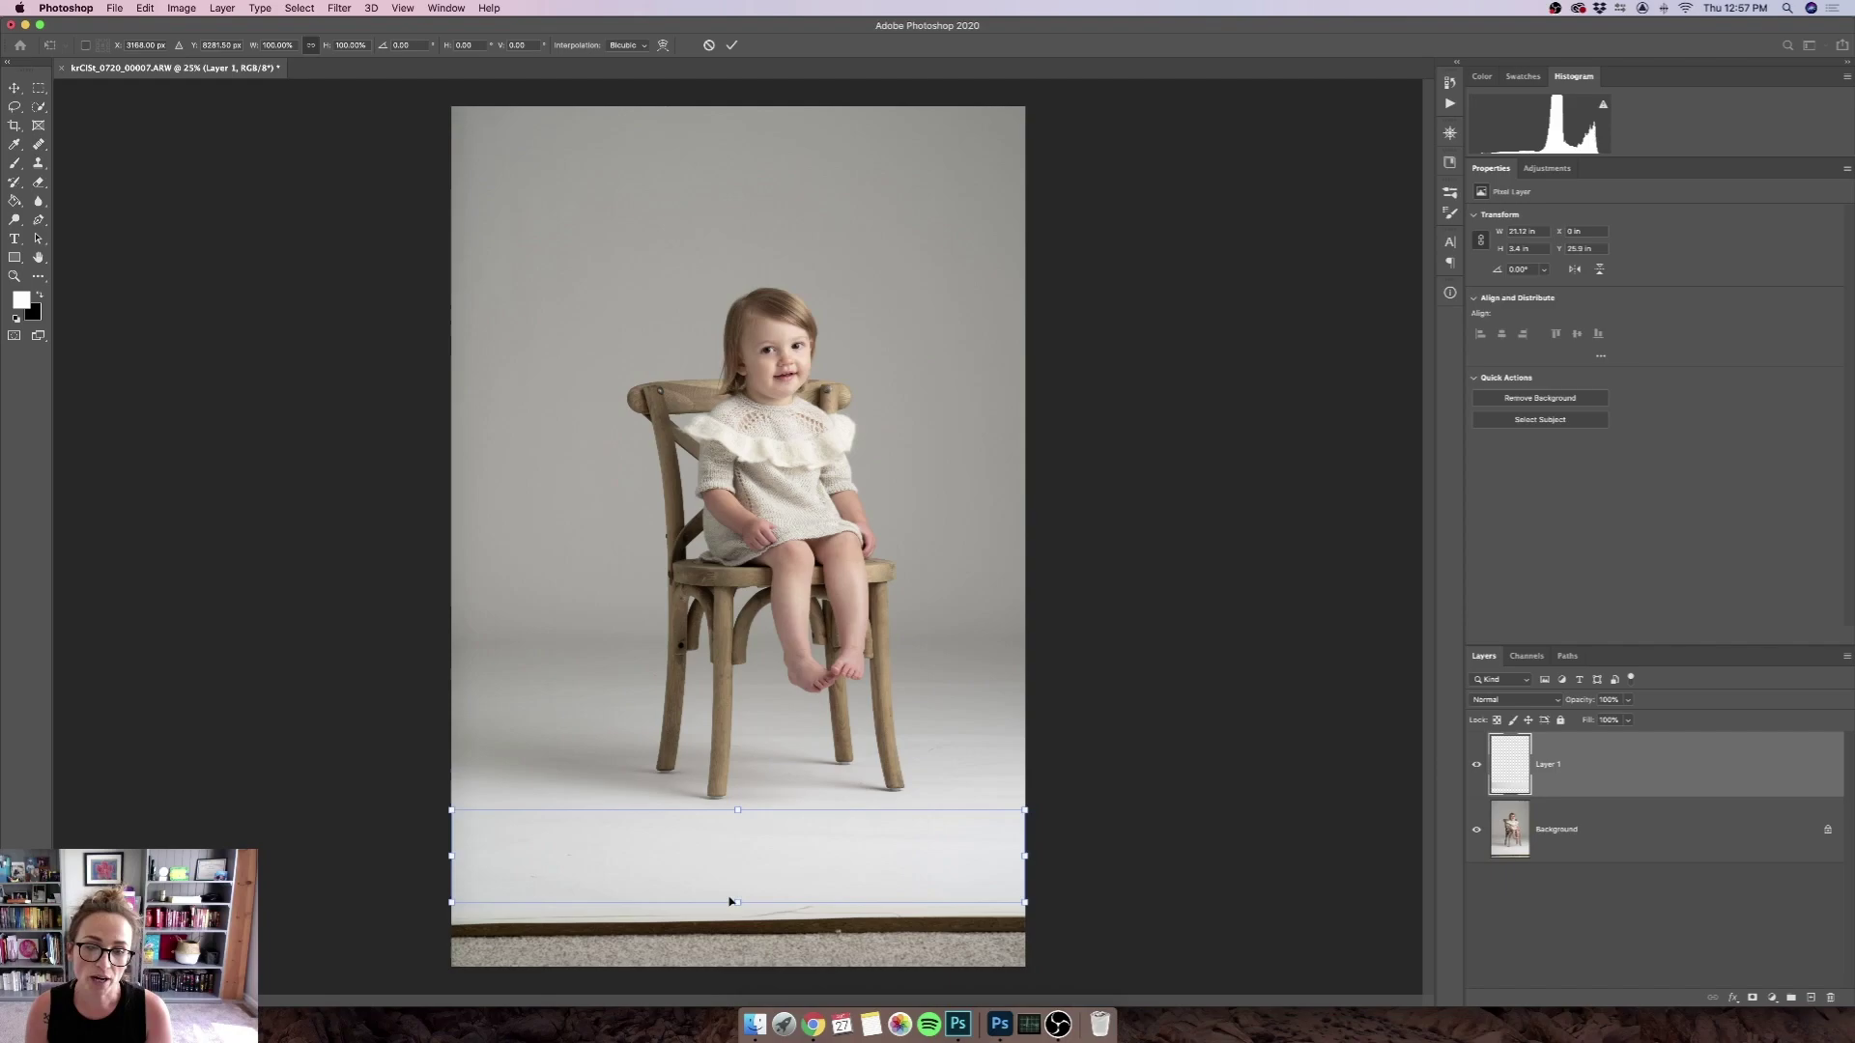
pyautogui.moveTo(737, 899); pyautogui.dragTo(749, 966)
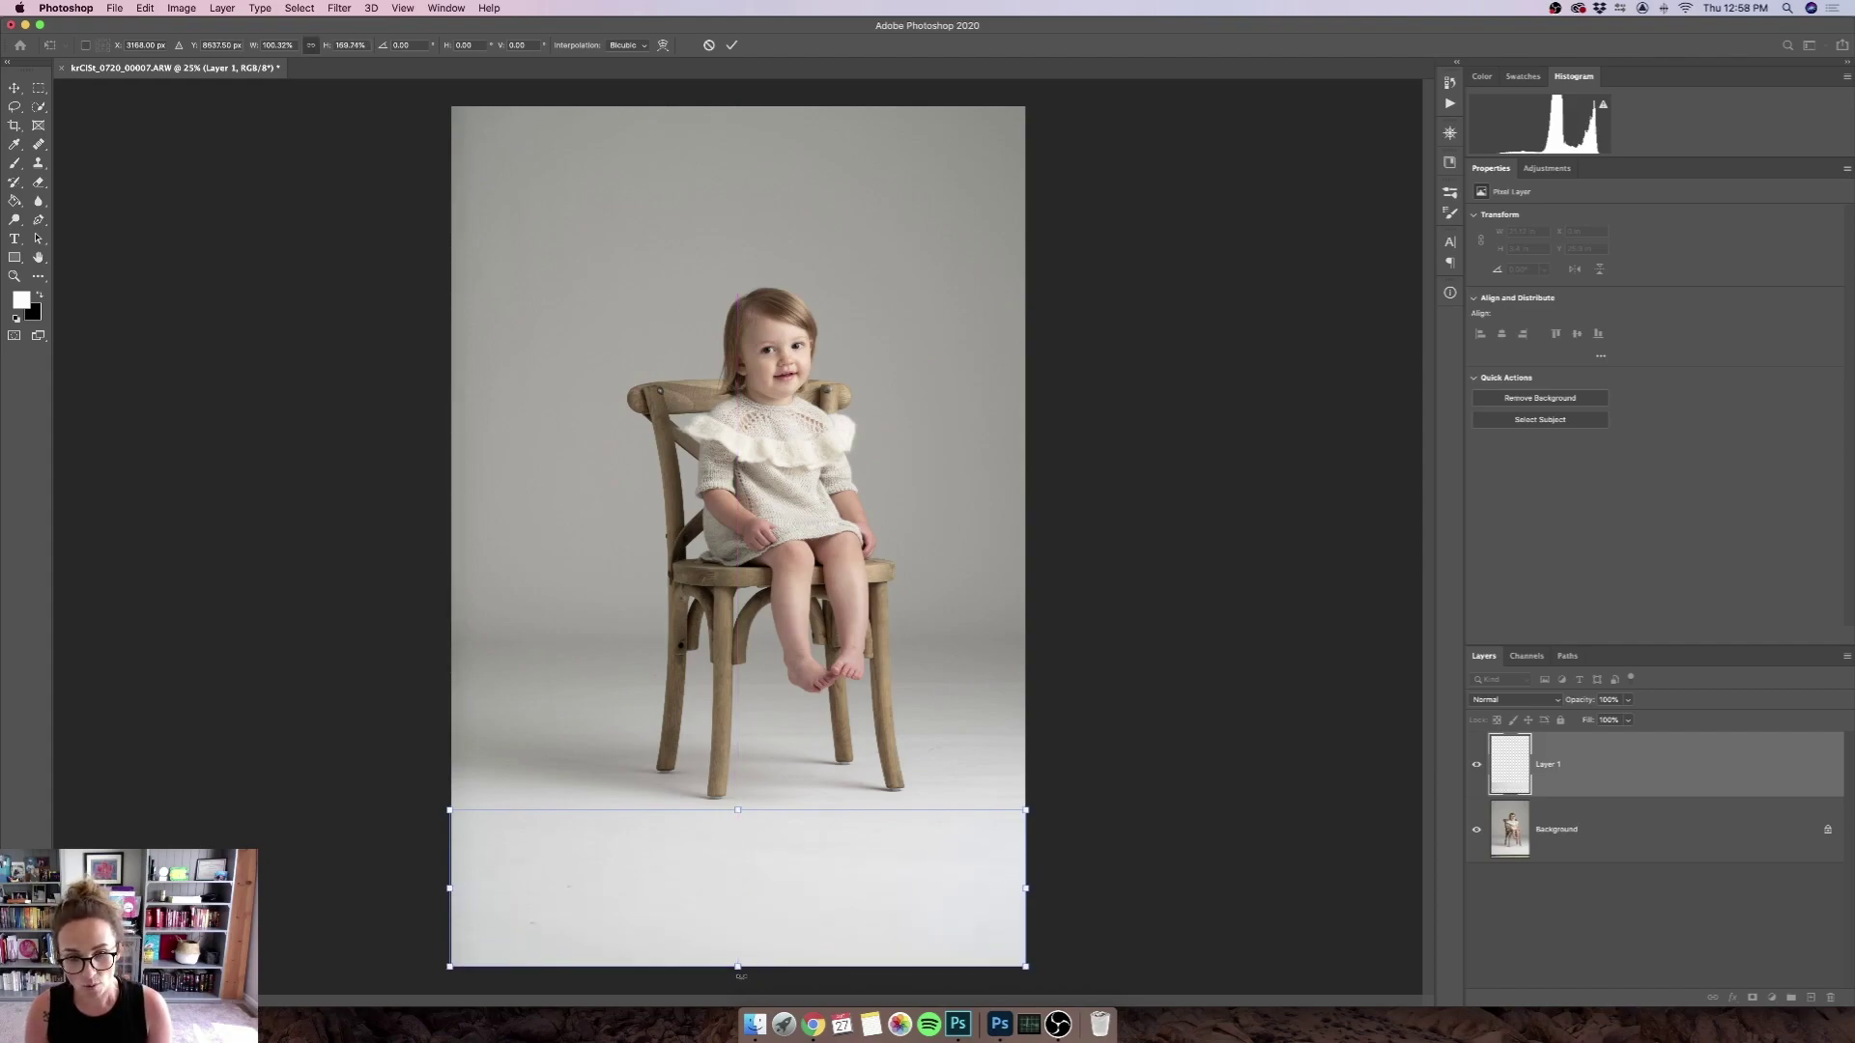
pyautogui.click(732, 45)
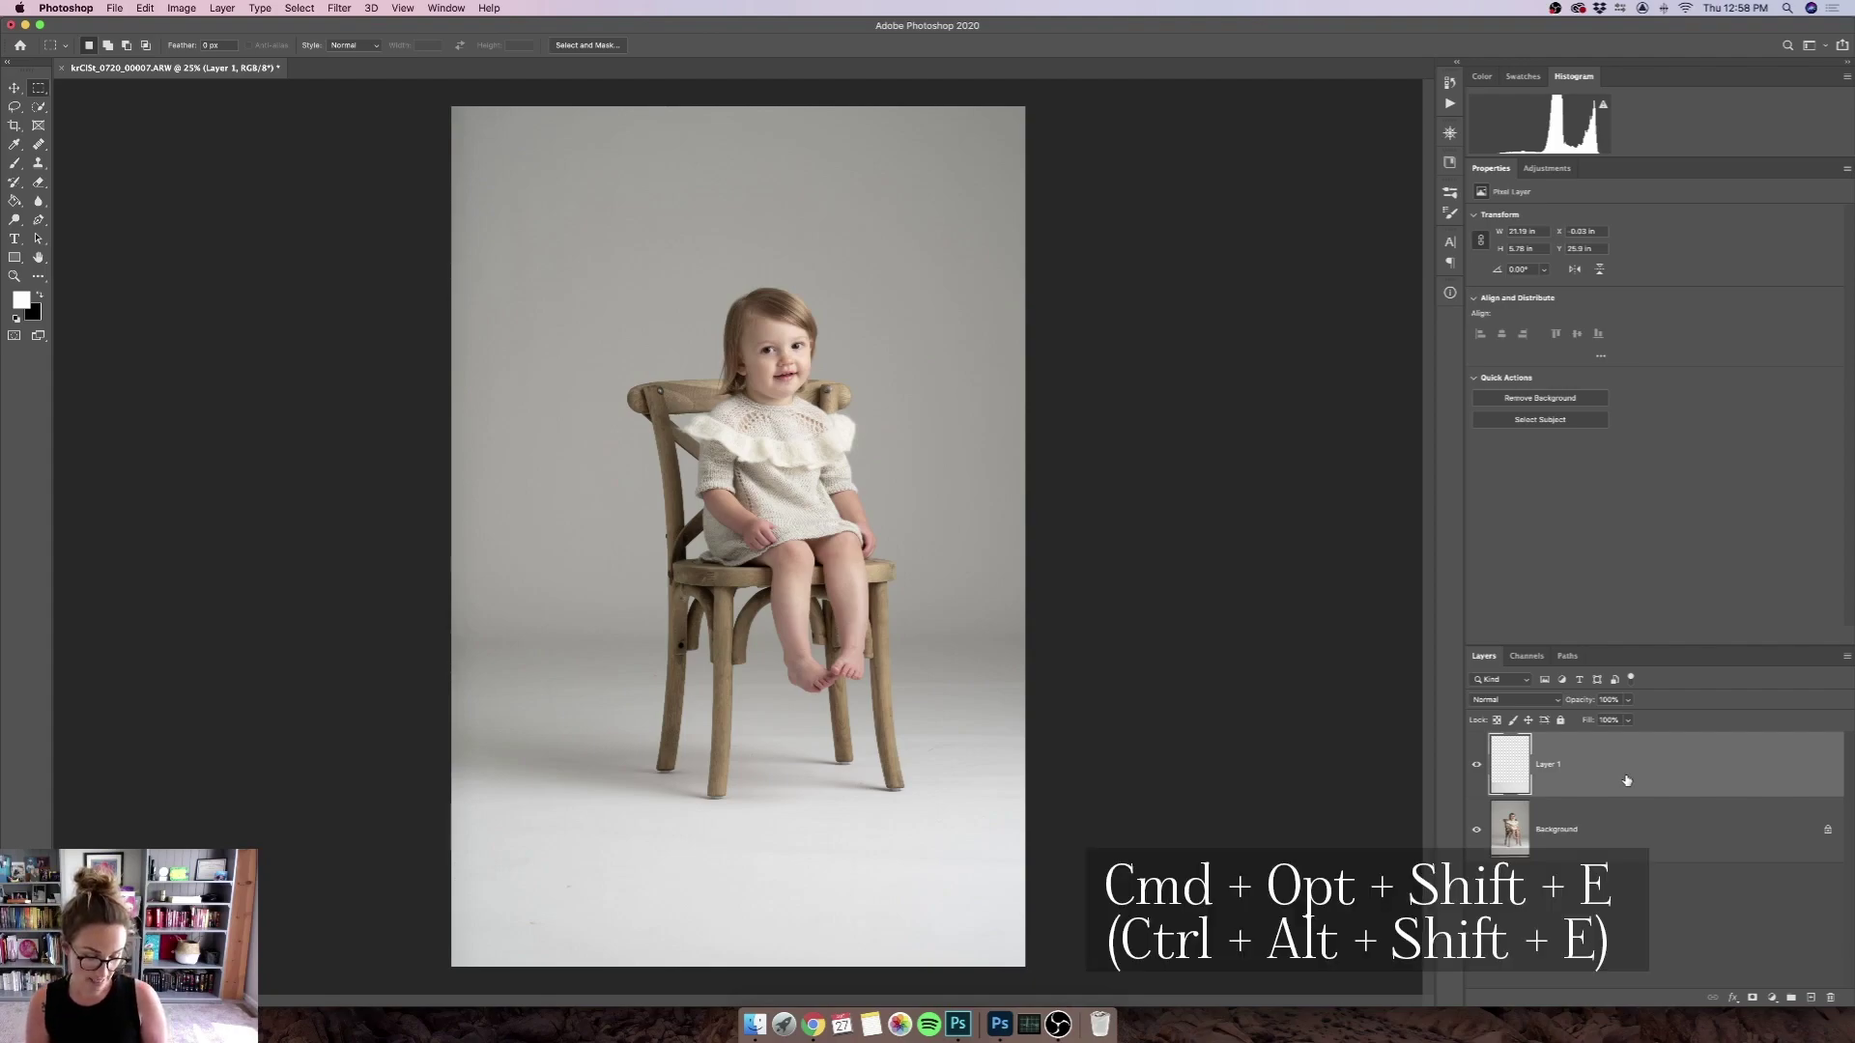
# Stamp all visible layers into a new Layer 2 with Cmd+Opt+Shift+E.
pyautogui.press('super+alt+shift+e')
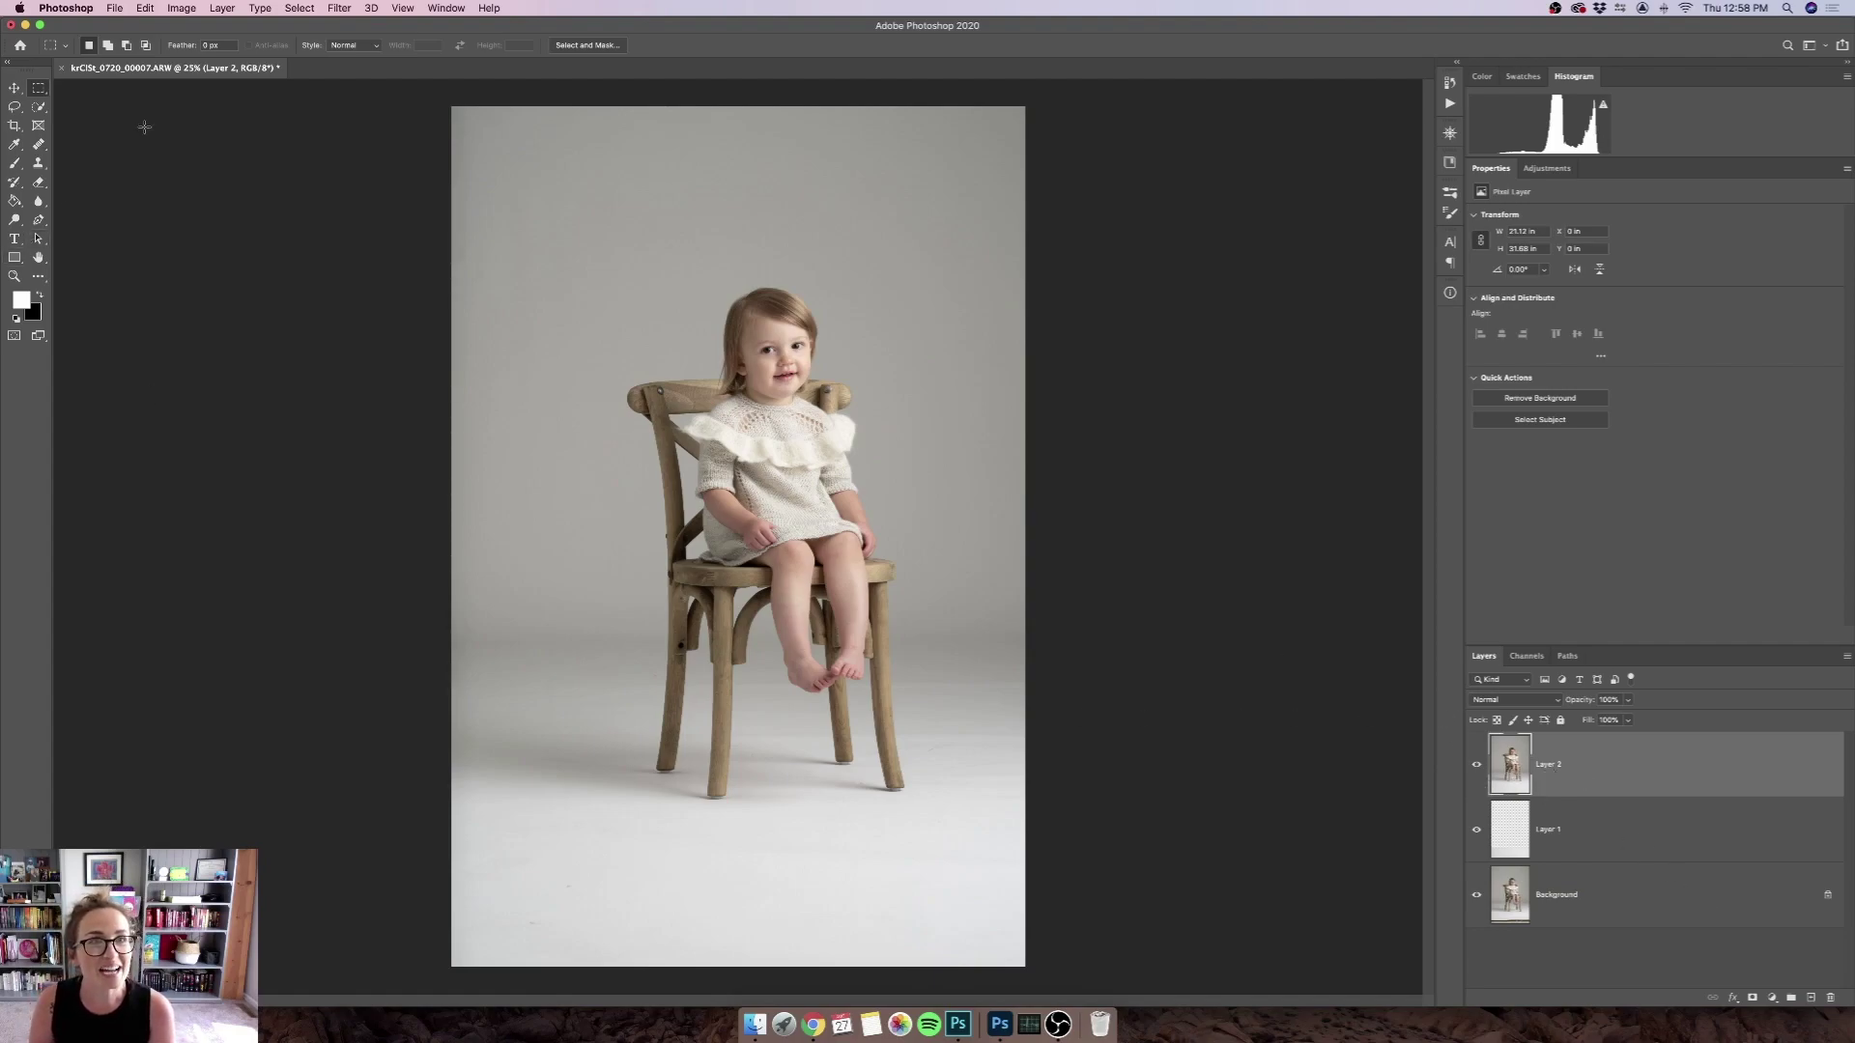
# Preview Filter > Blur > Surface Blur on Layer 2 at Radius 33 pixels, Threshold 14 levels.
pyautogui.click(345, 13)
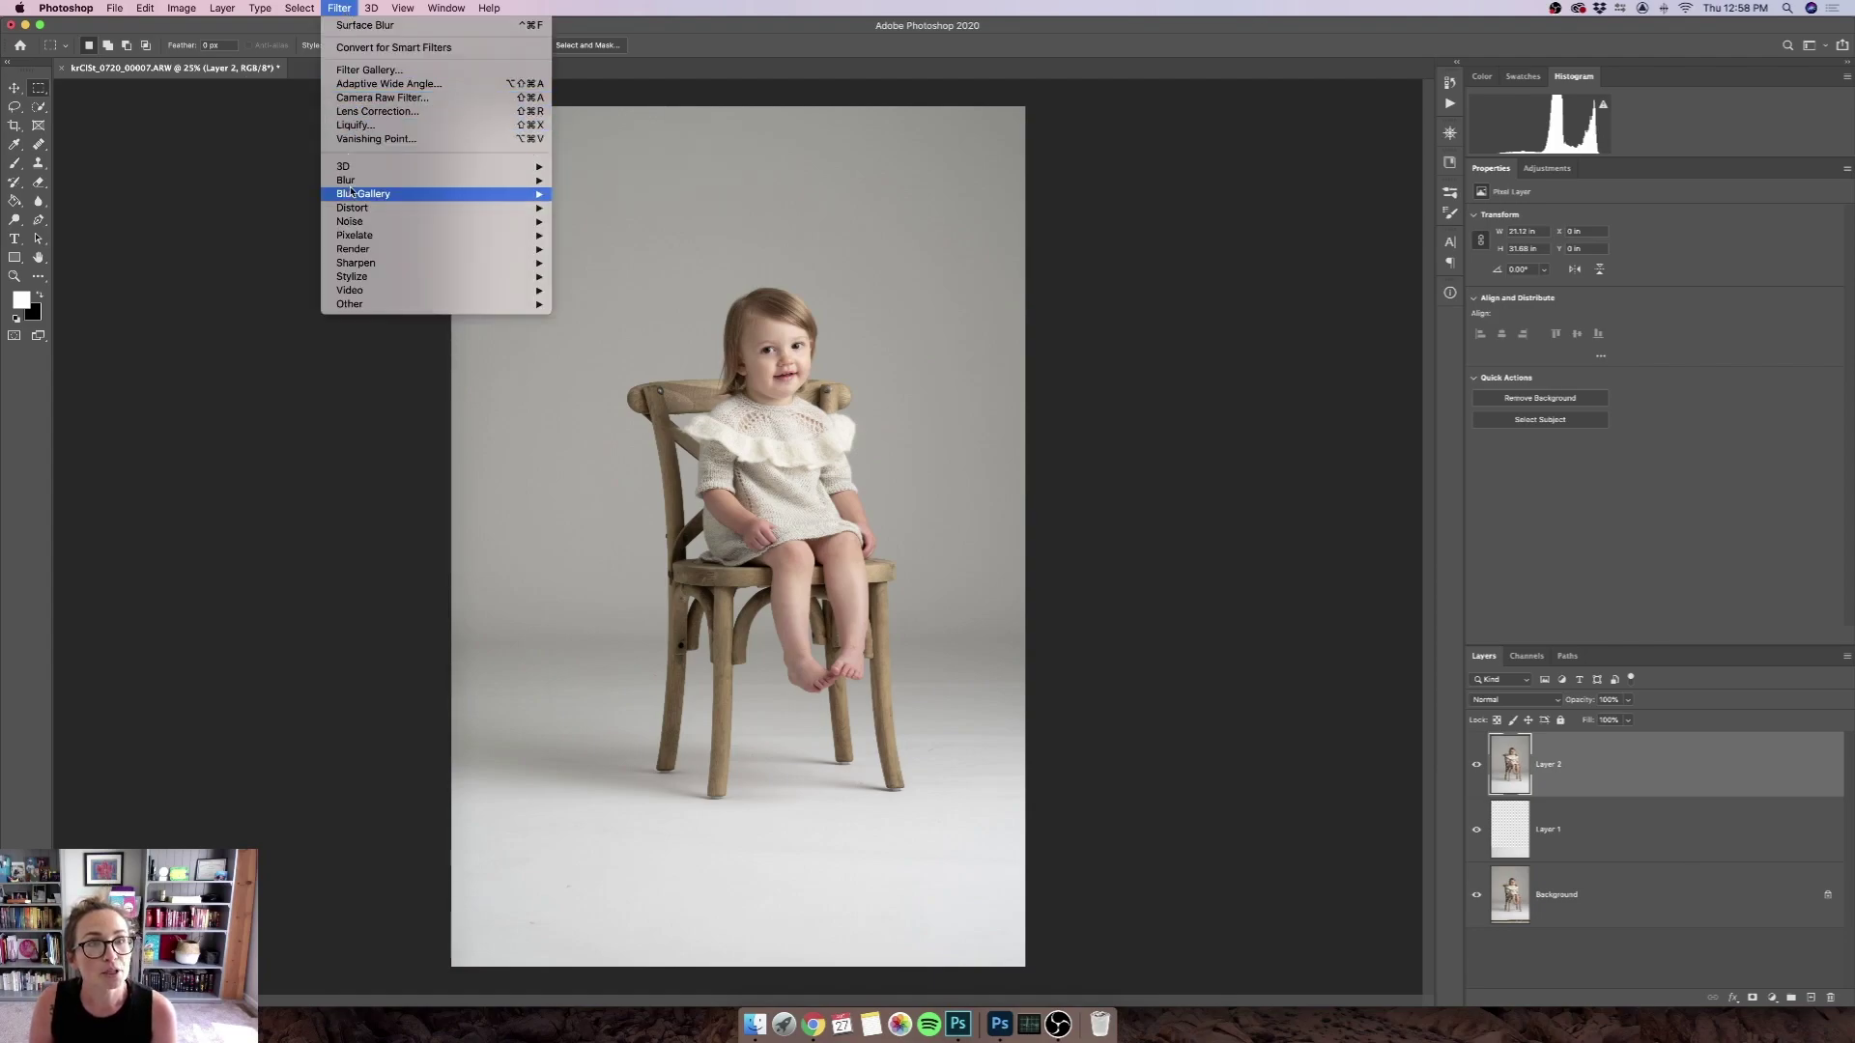
pyautogui.moveTo(493, 181)
pyautogui.click(599, 318)
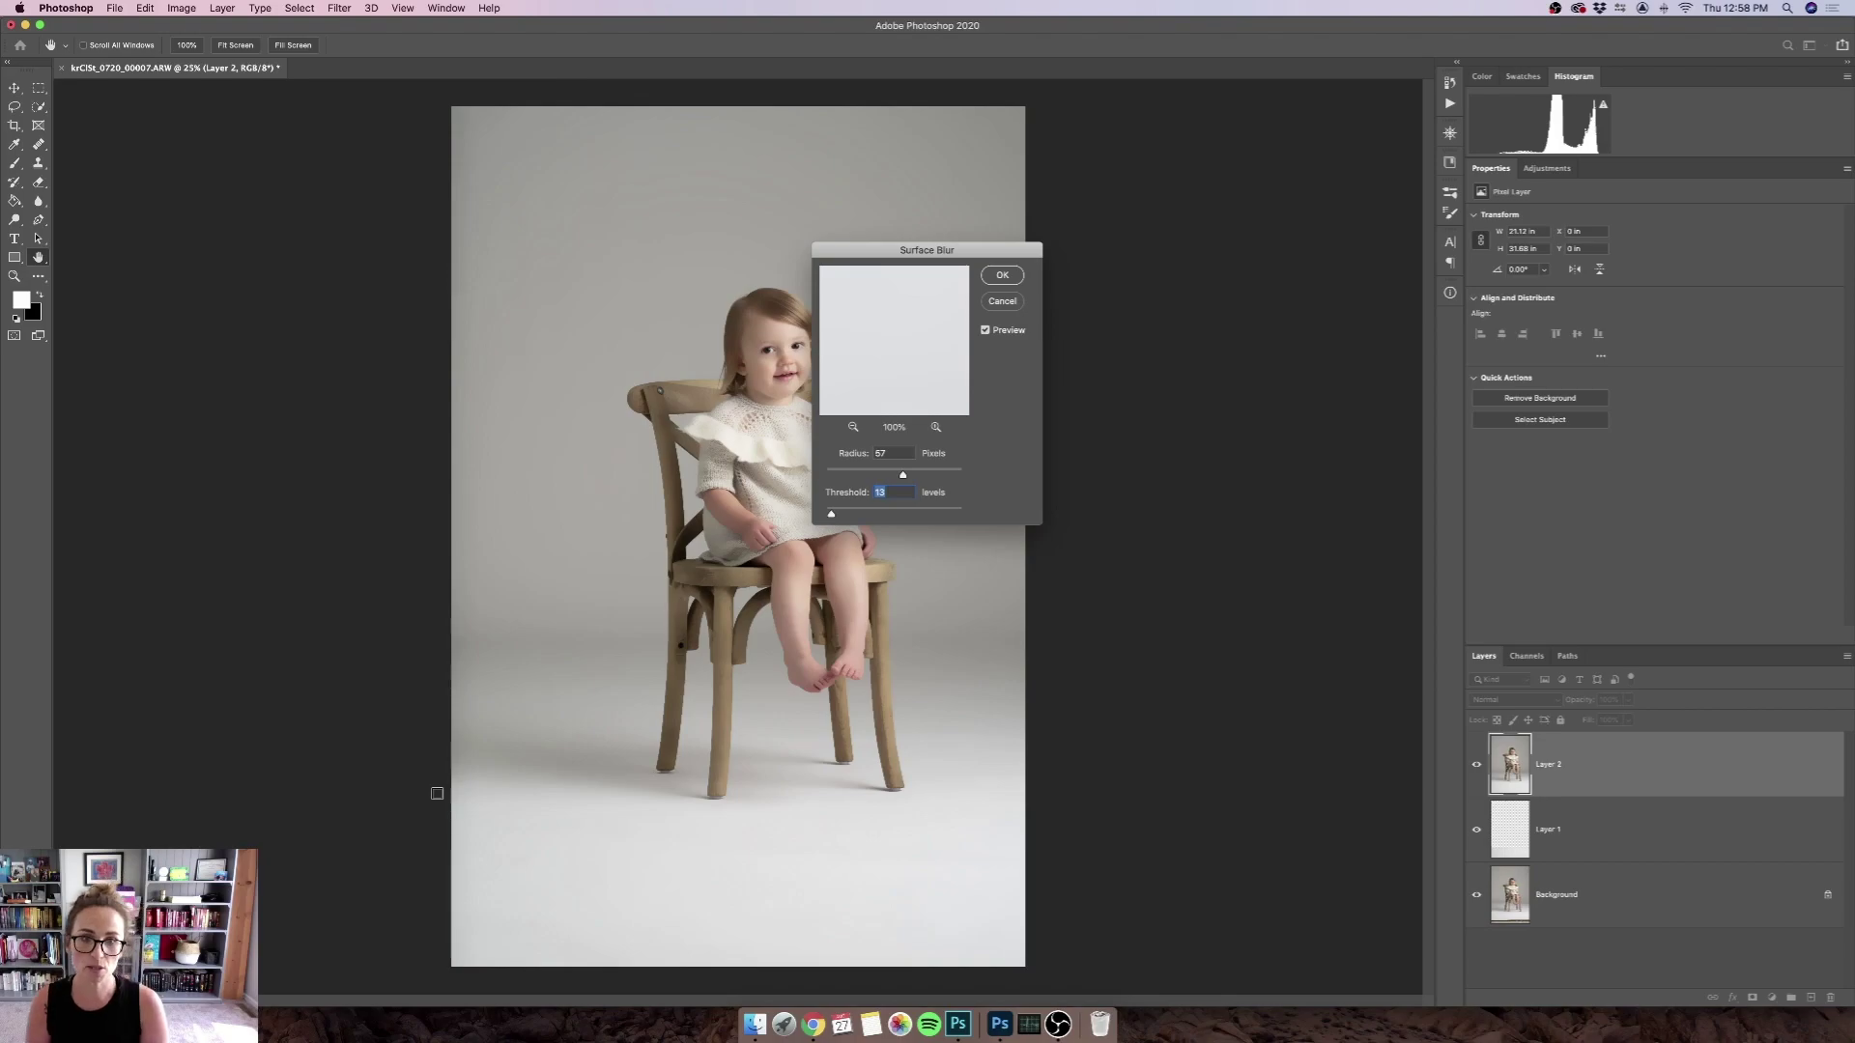
pyautogui.moveTo(906, 480); pyautogui.dragTo(797, 469)
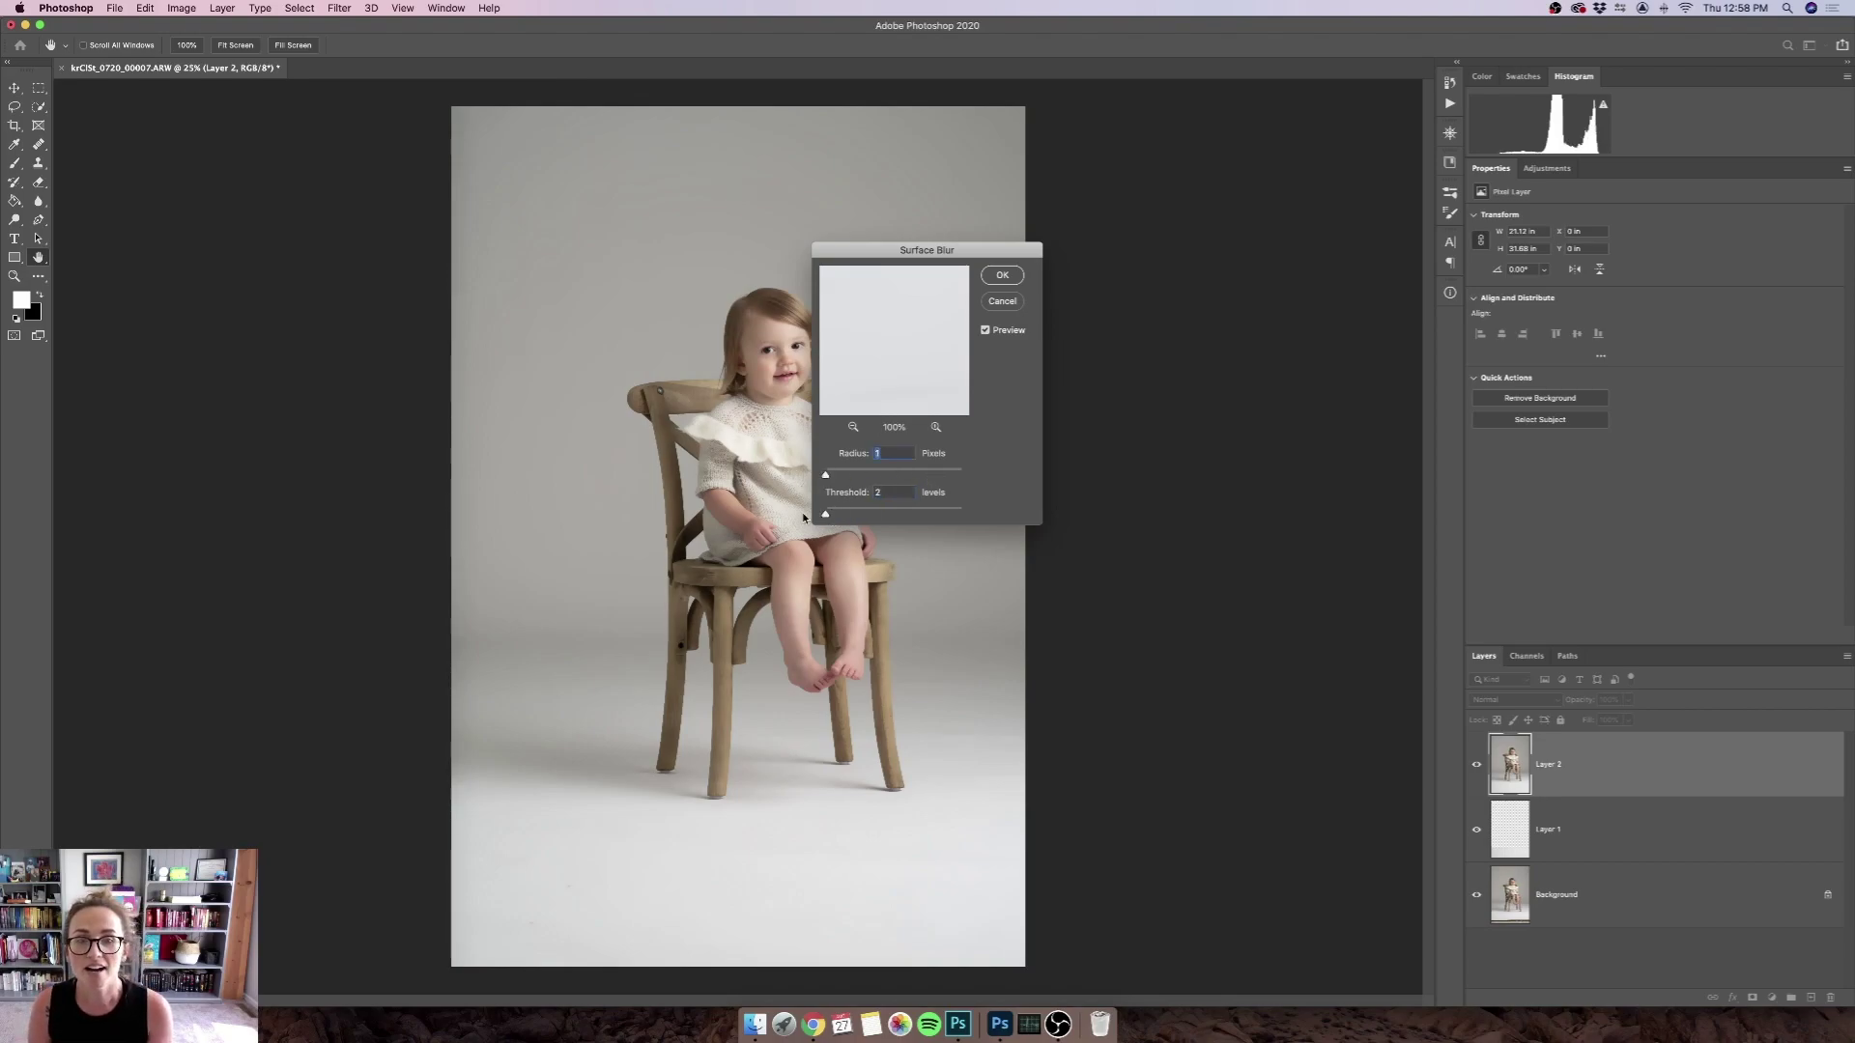
pyautogui.press('Tab')
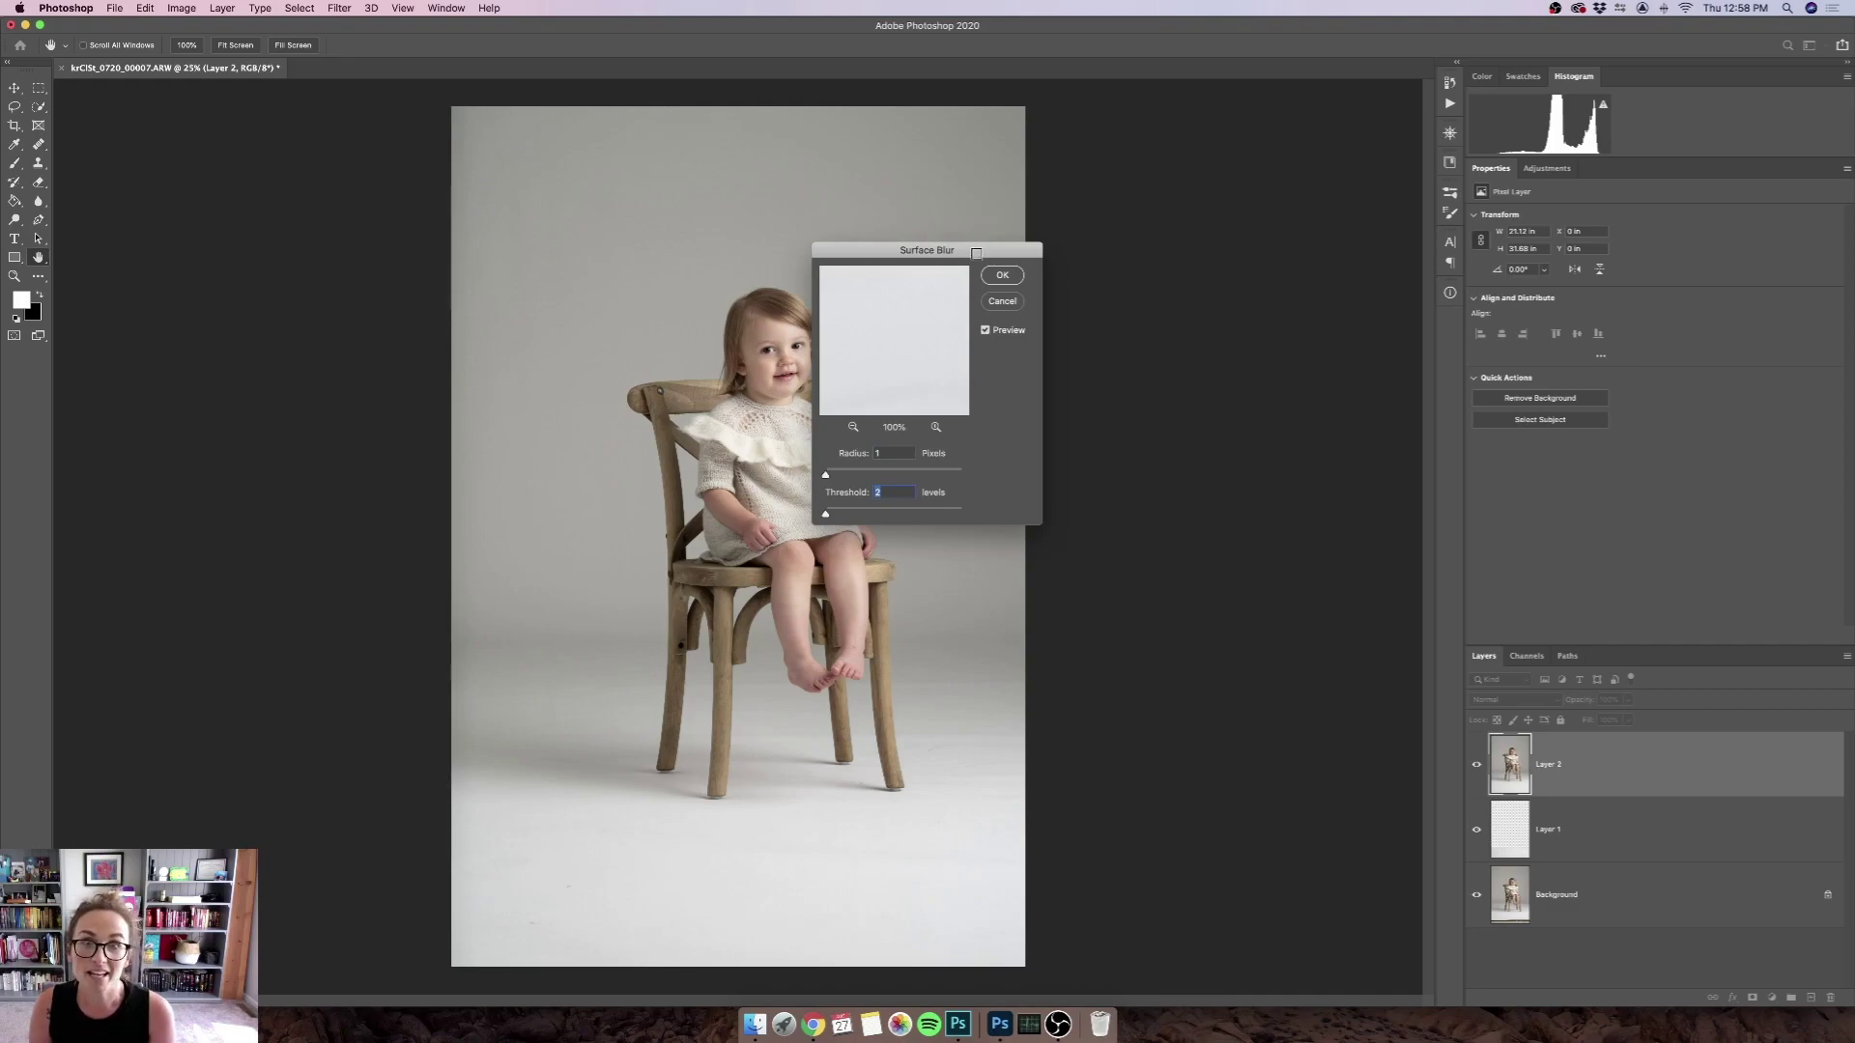
pyautogui.moveTo(976, 251); pyautogui.dragTo(1150, 500)
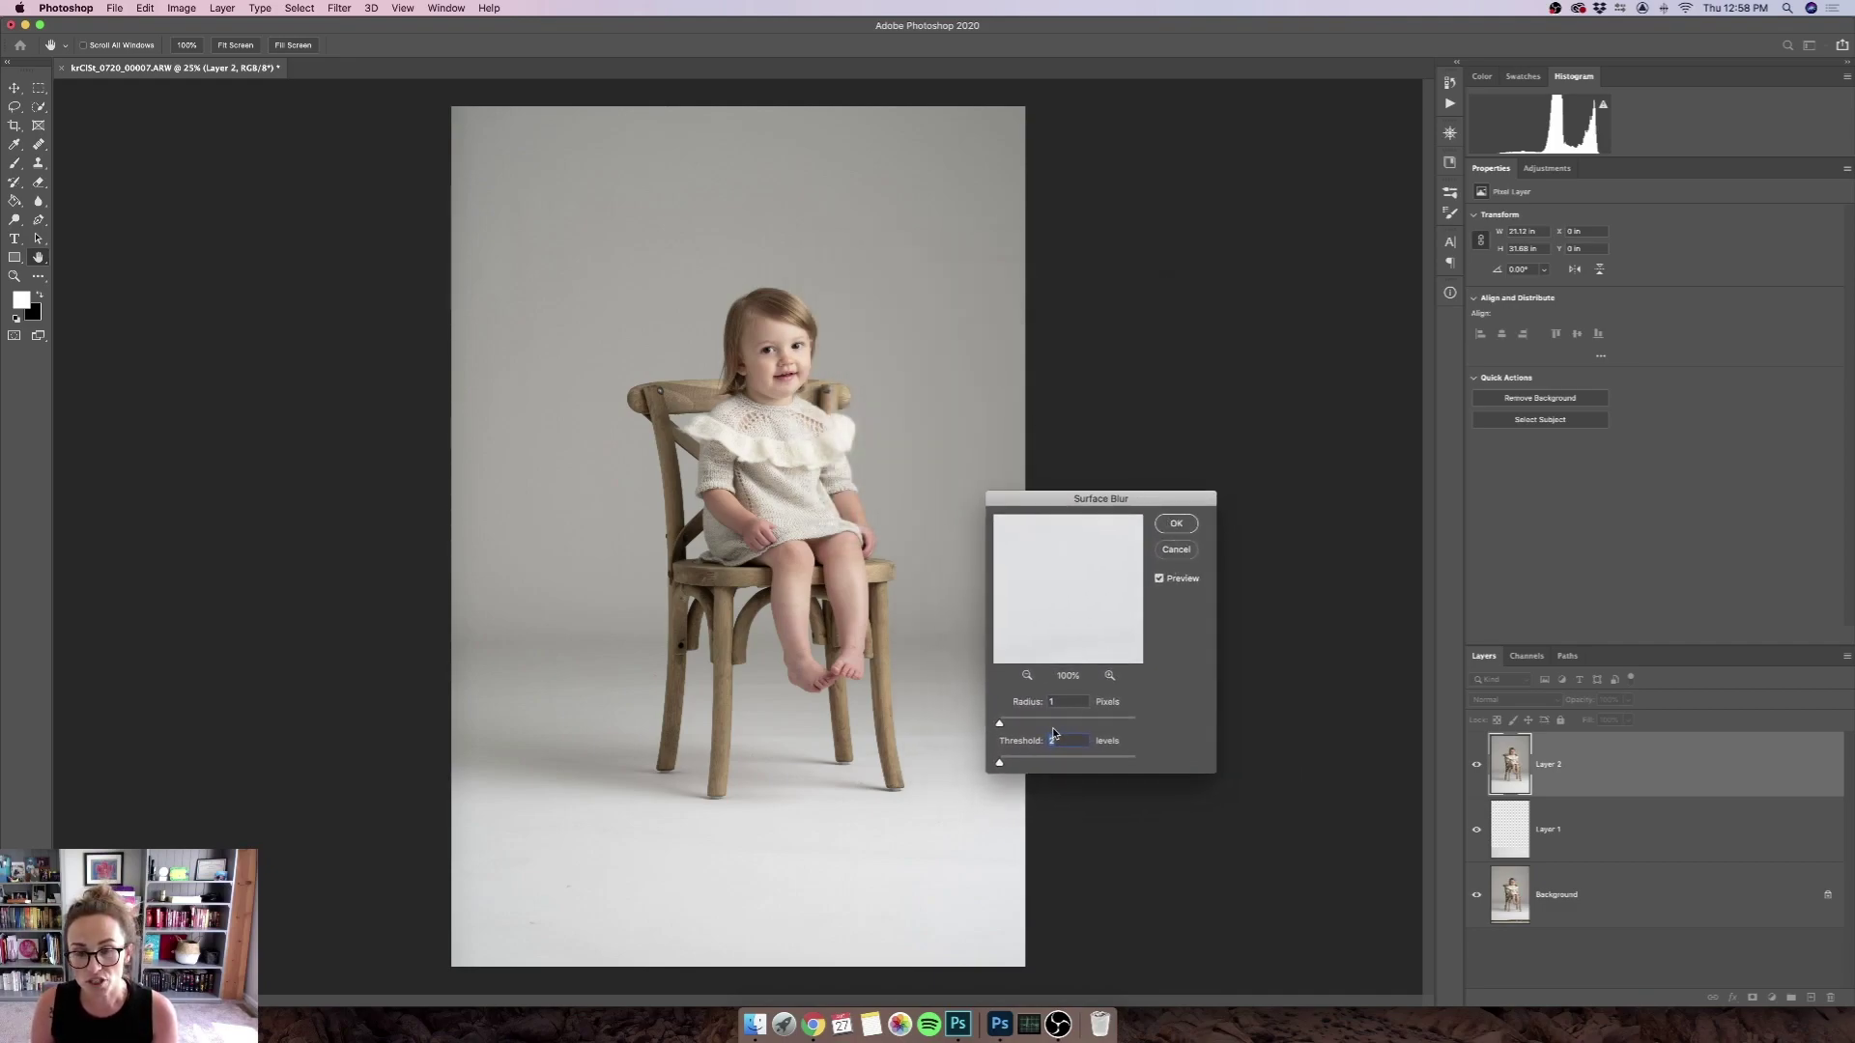
pyautogui.moveTo(1000, 724); pyautogui.dragTo(1043, 725)
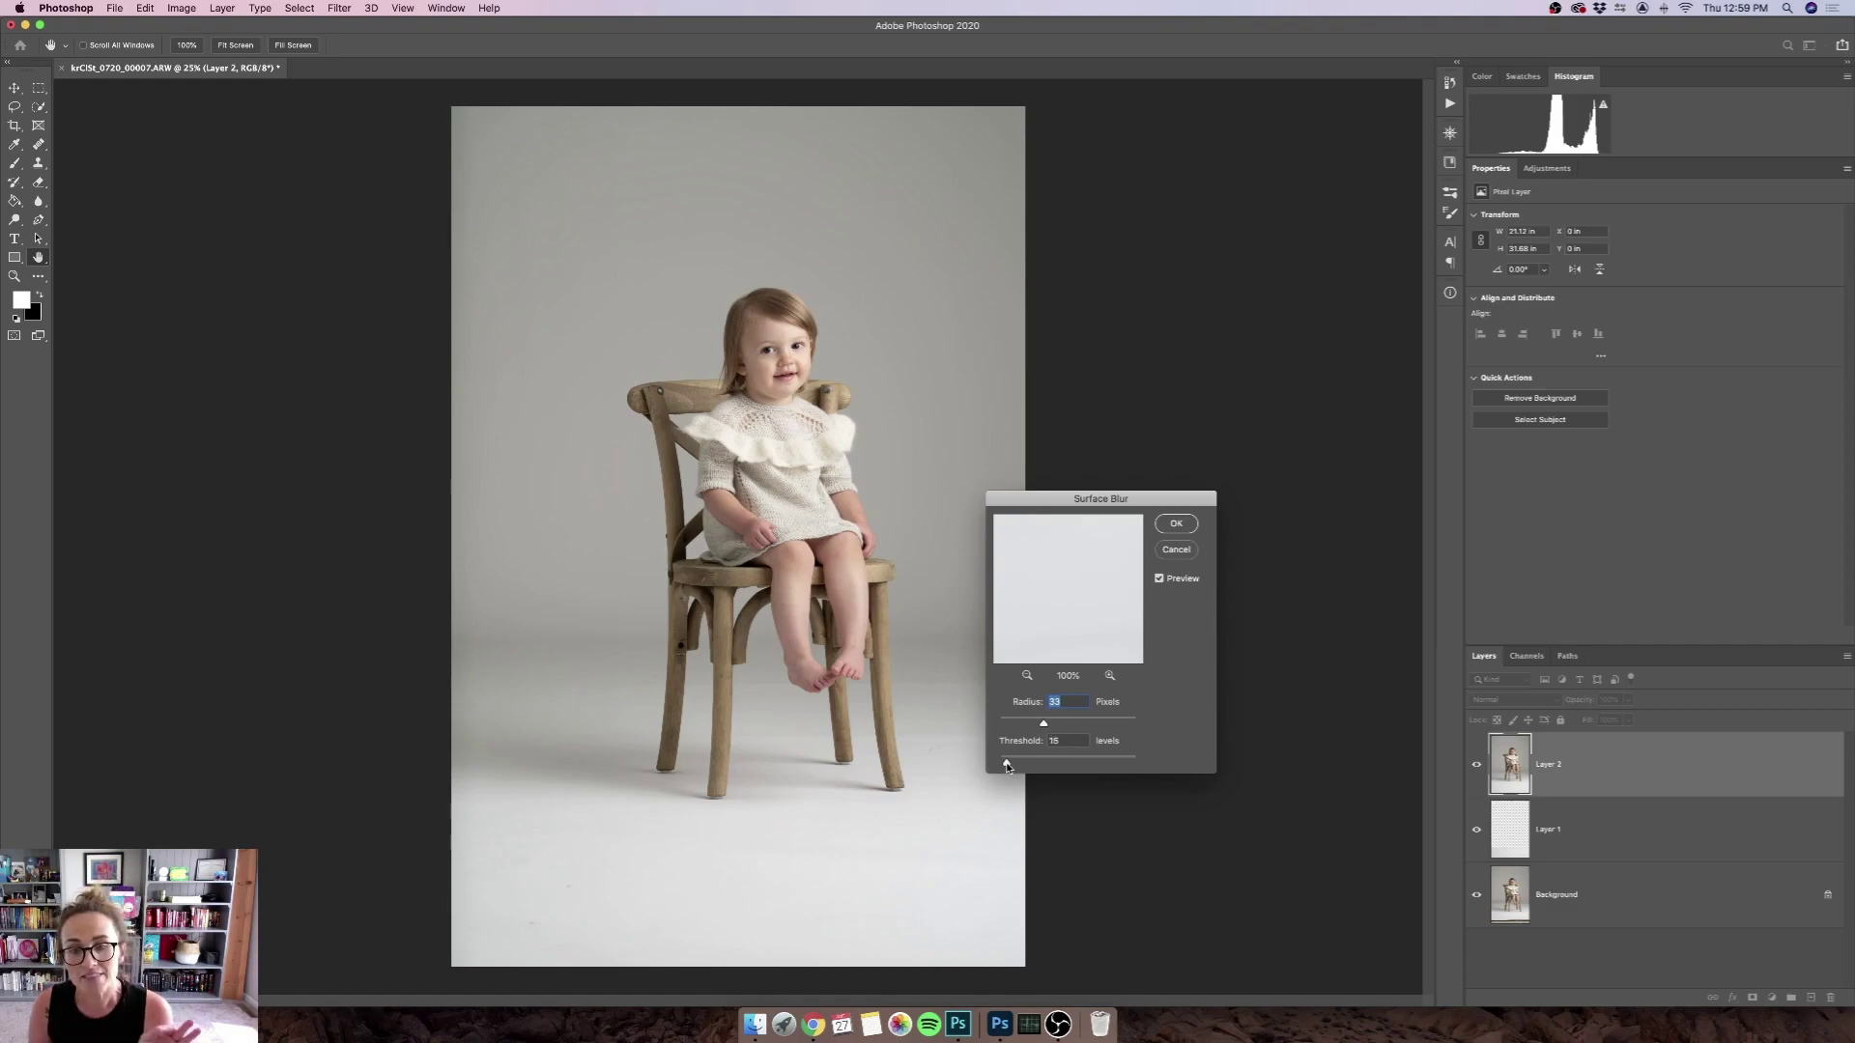
pyautogui.moveTo(1000, 763); pyautogui.dragTo(1016, 763)
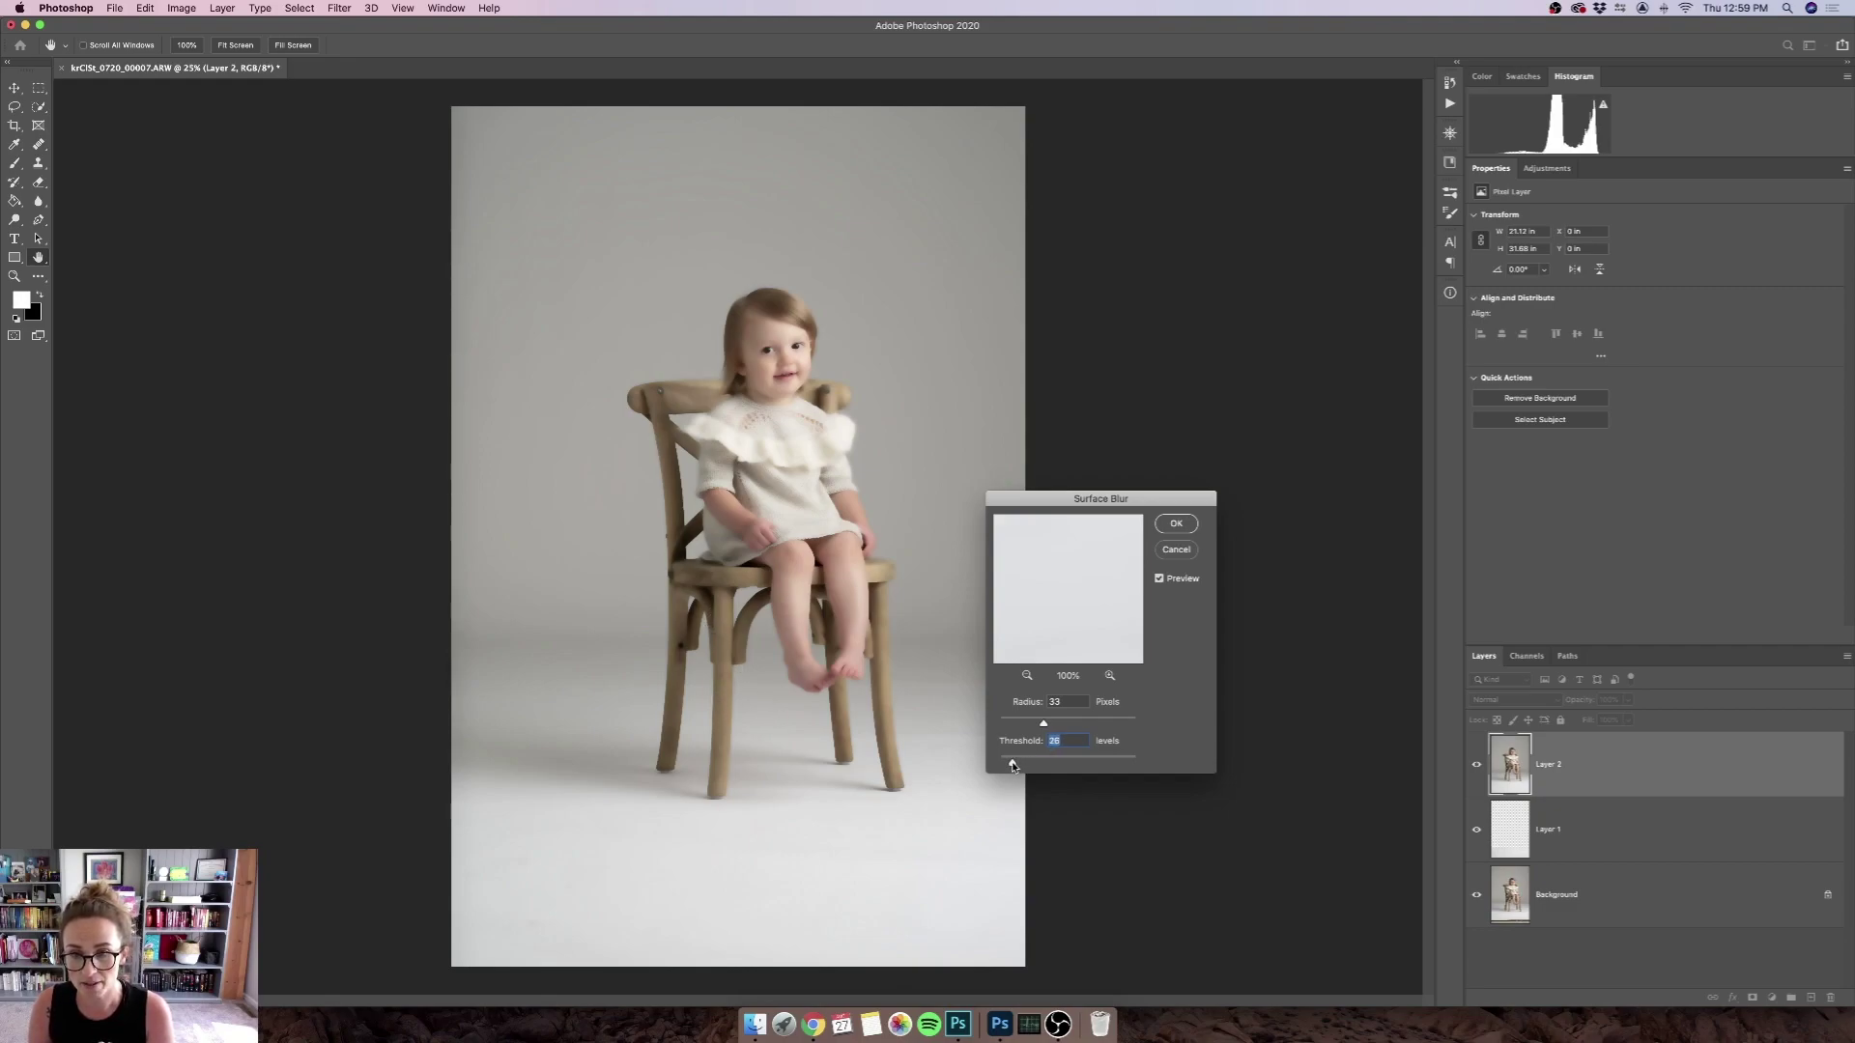
pyautogui.moveTo(1012, 766); pyautogui.dragTo(1006, 764)
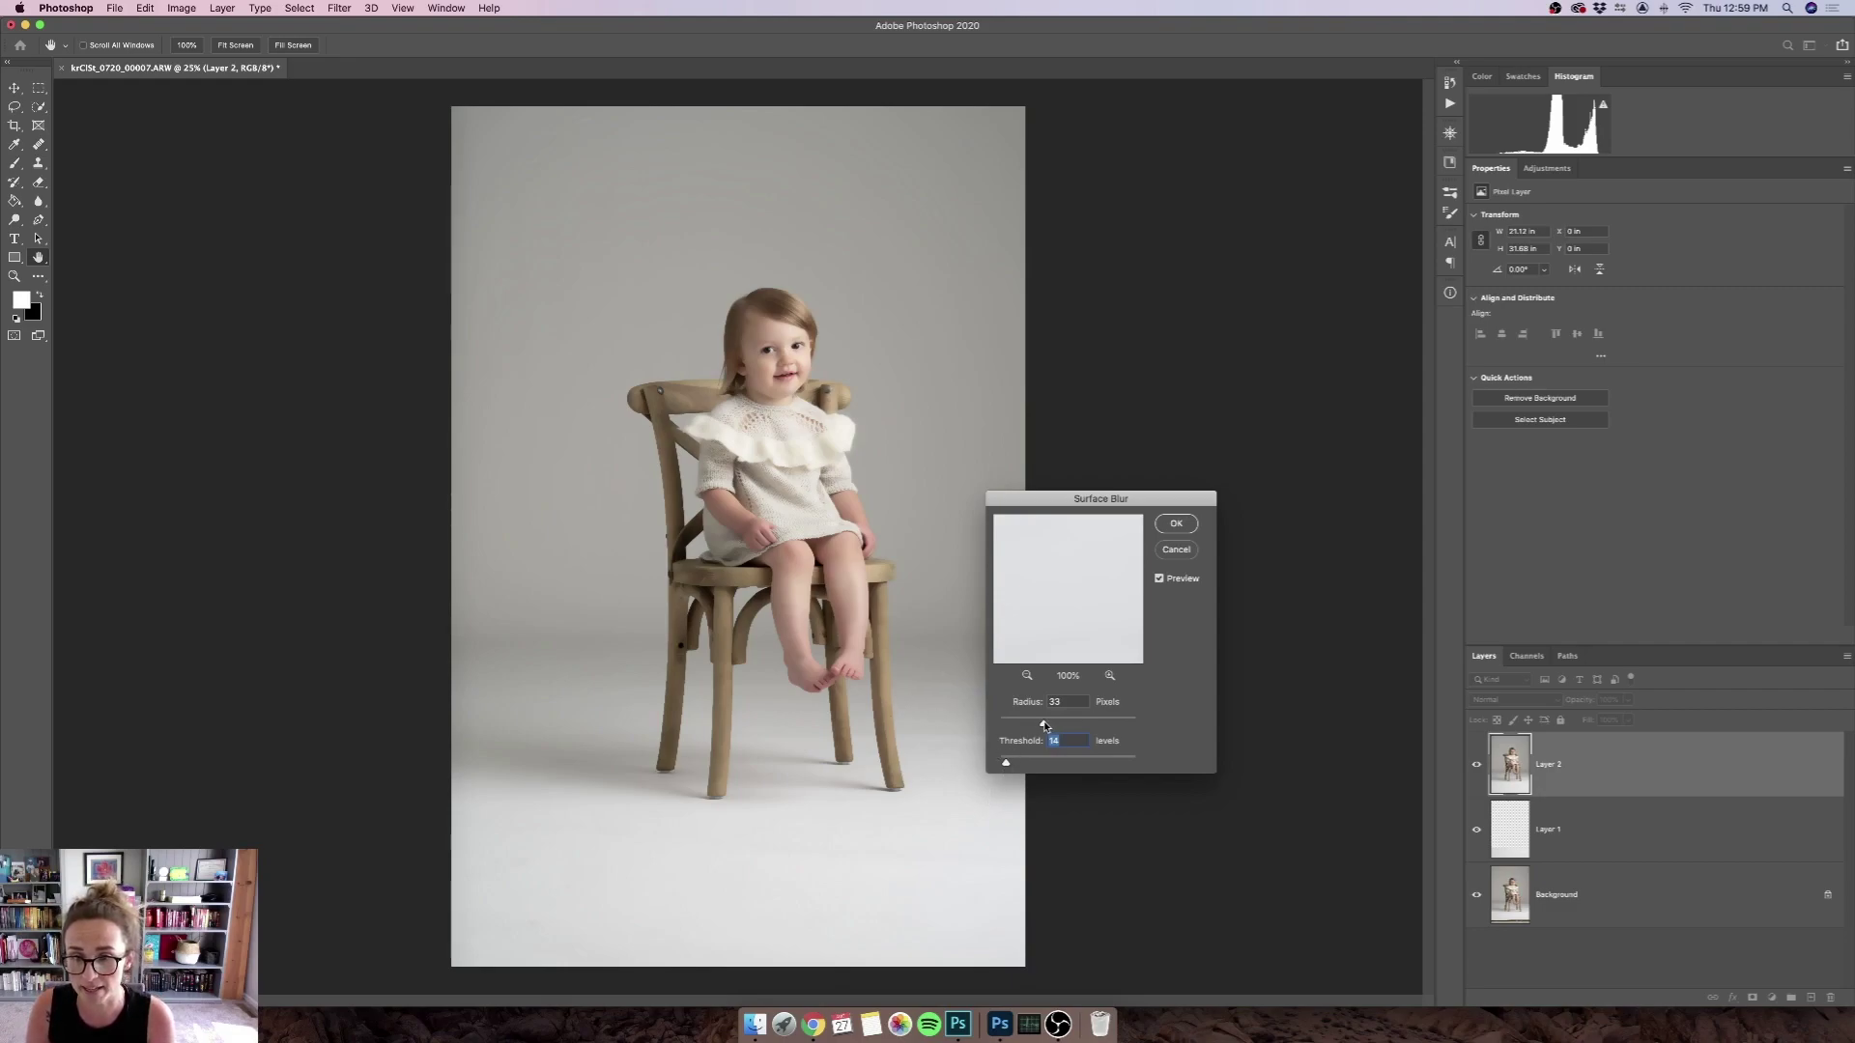
# Raise the Surface Blur radius step by step to 64 pixels, leaving Threshold at 14.
pyautogui.moveTo(1044, 726); pyautogui.dragTo(1051, 724)
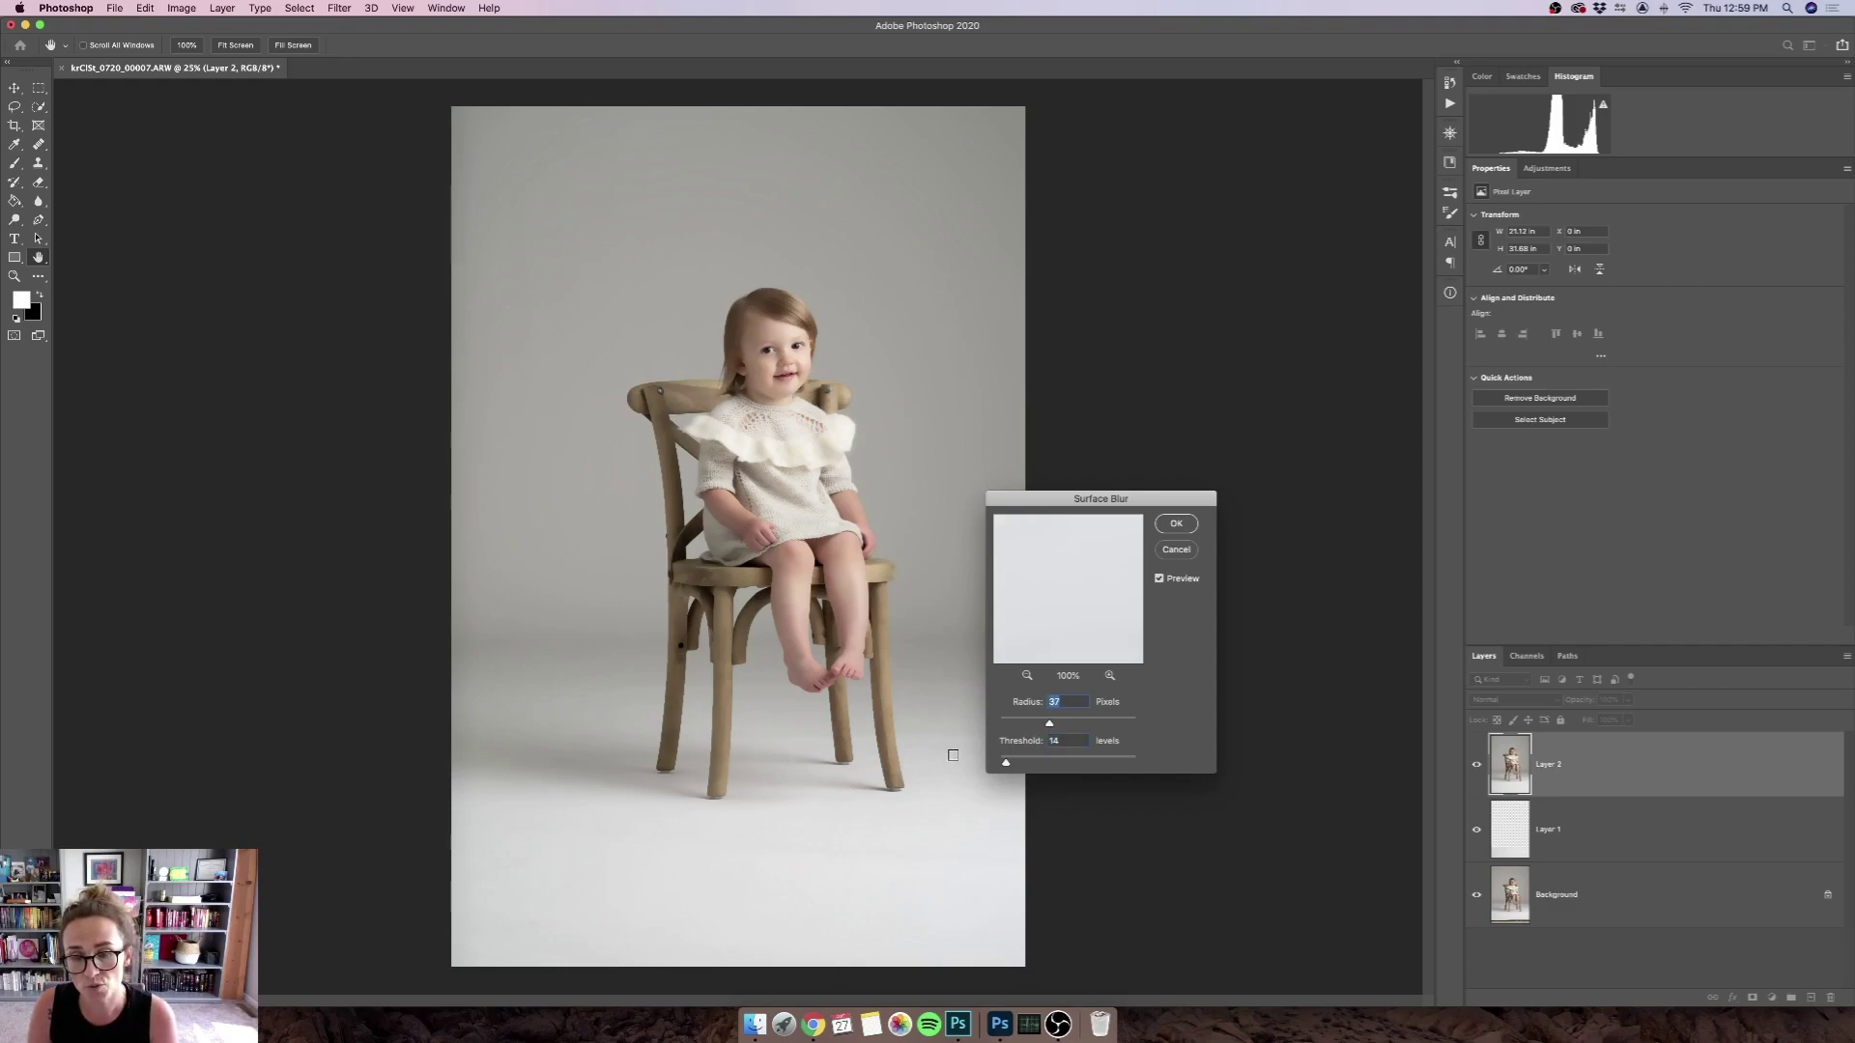
pyautogui.moveTo(1058, 725); pyautogui.dragTo(1062, 728)
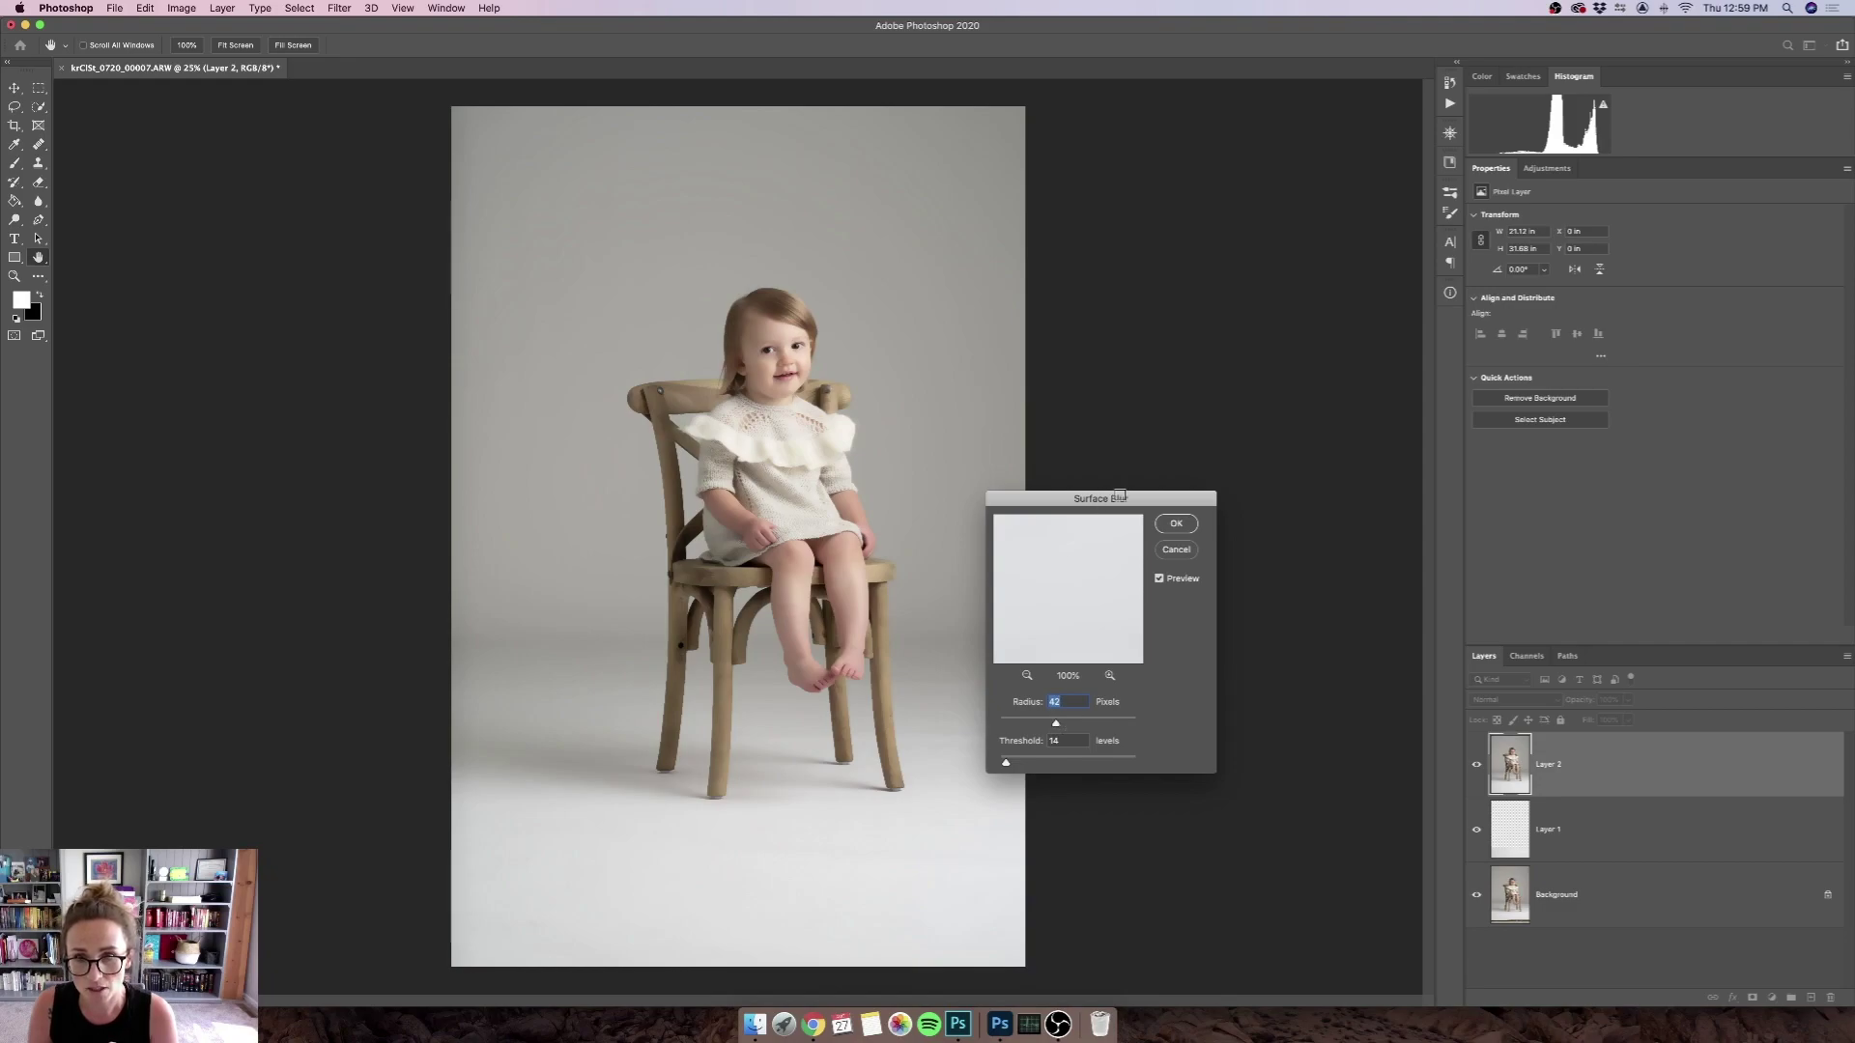
pyautogui.moveTo(1119, 497); pyautogui.dragTo(1201, 497)
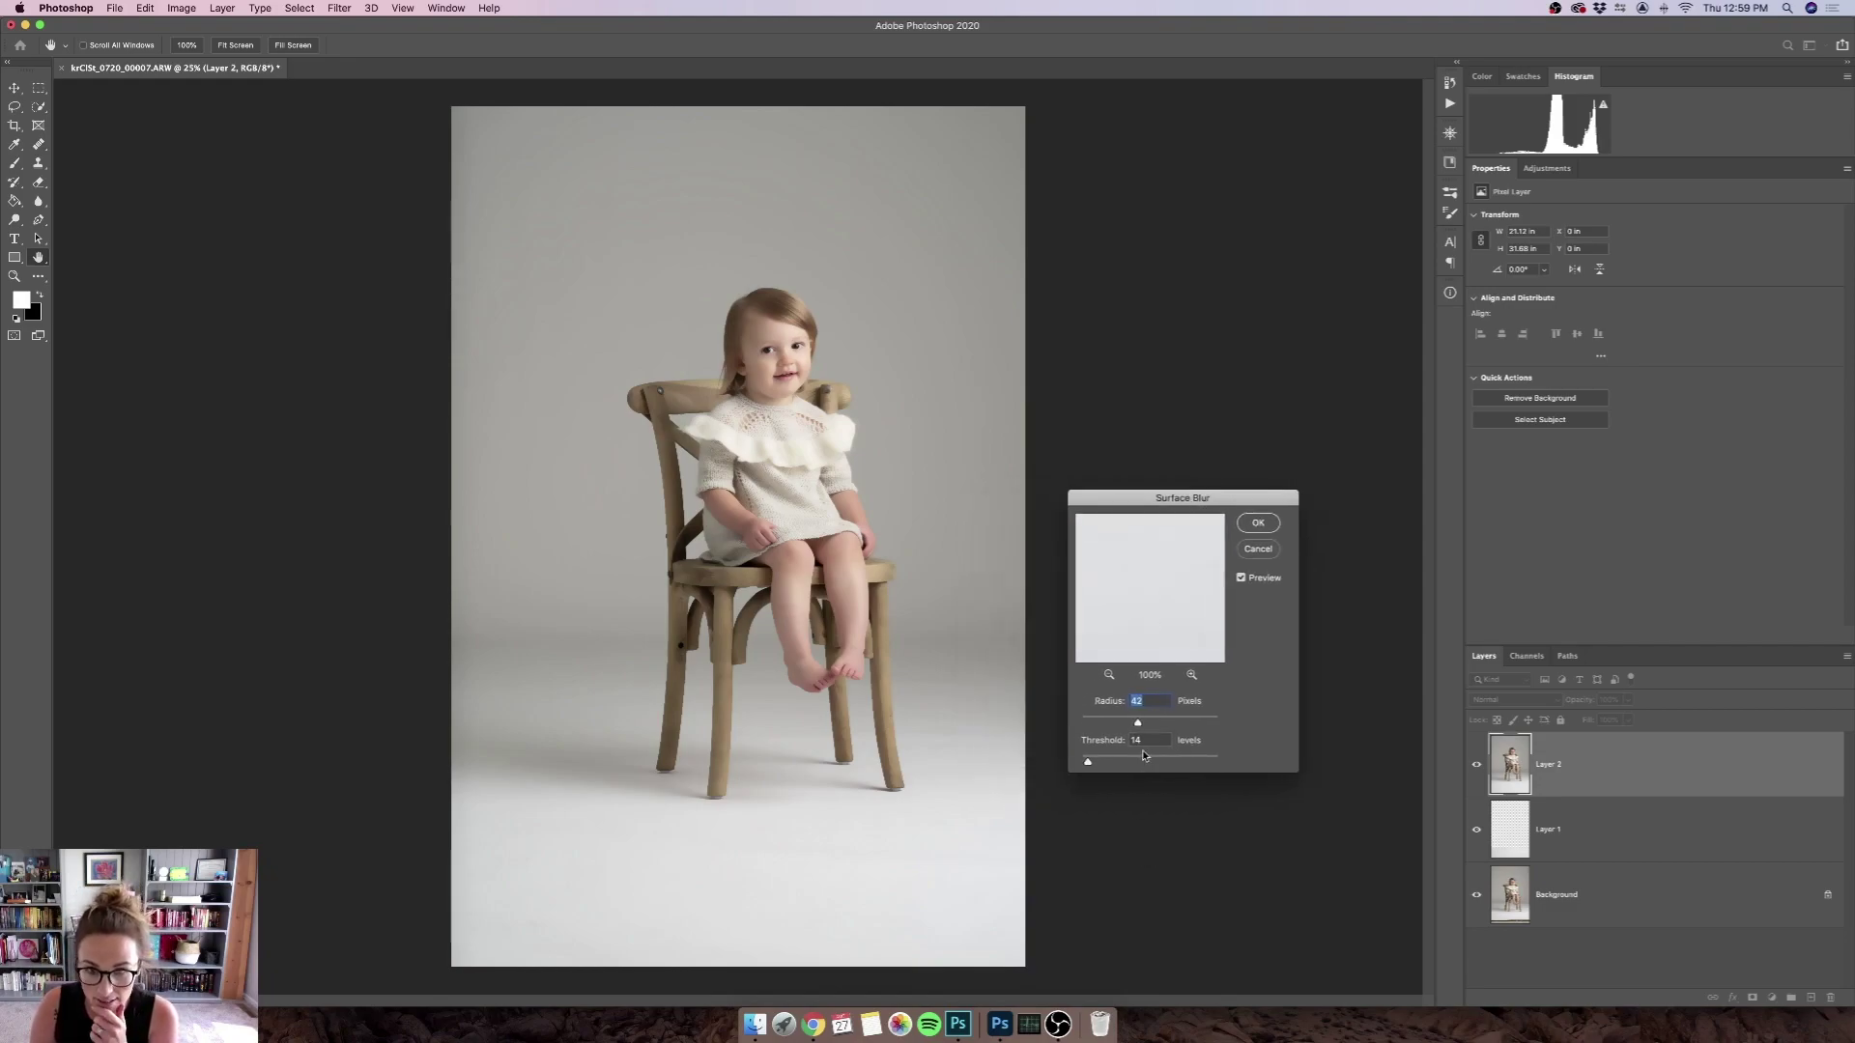
pyautogui.moveTo(1137, 723); pyautogui.dragTo(1148, 725)
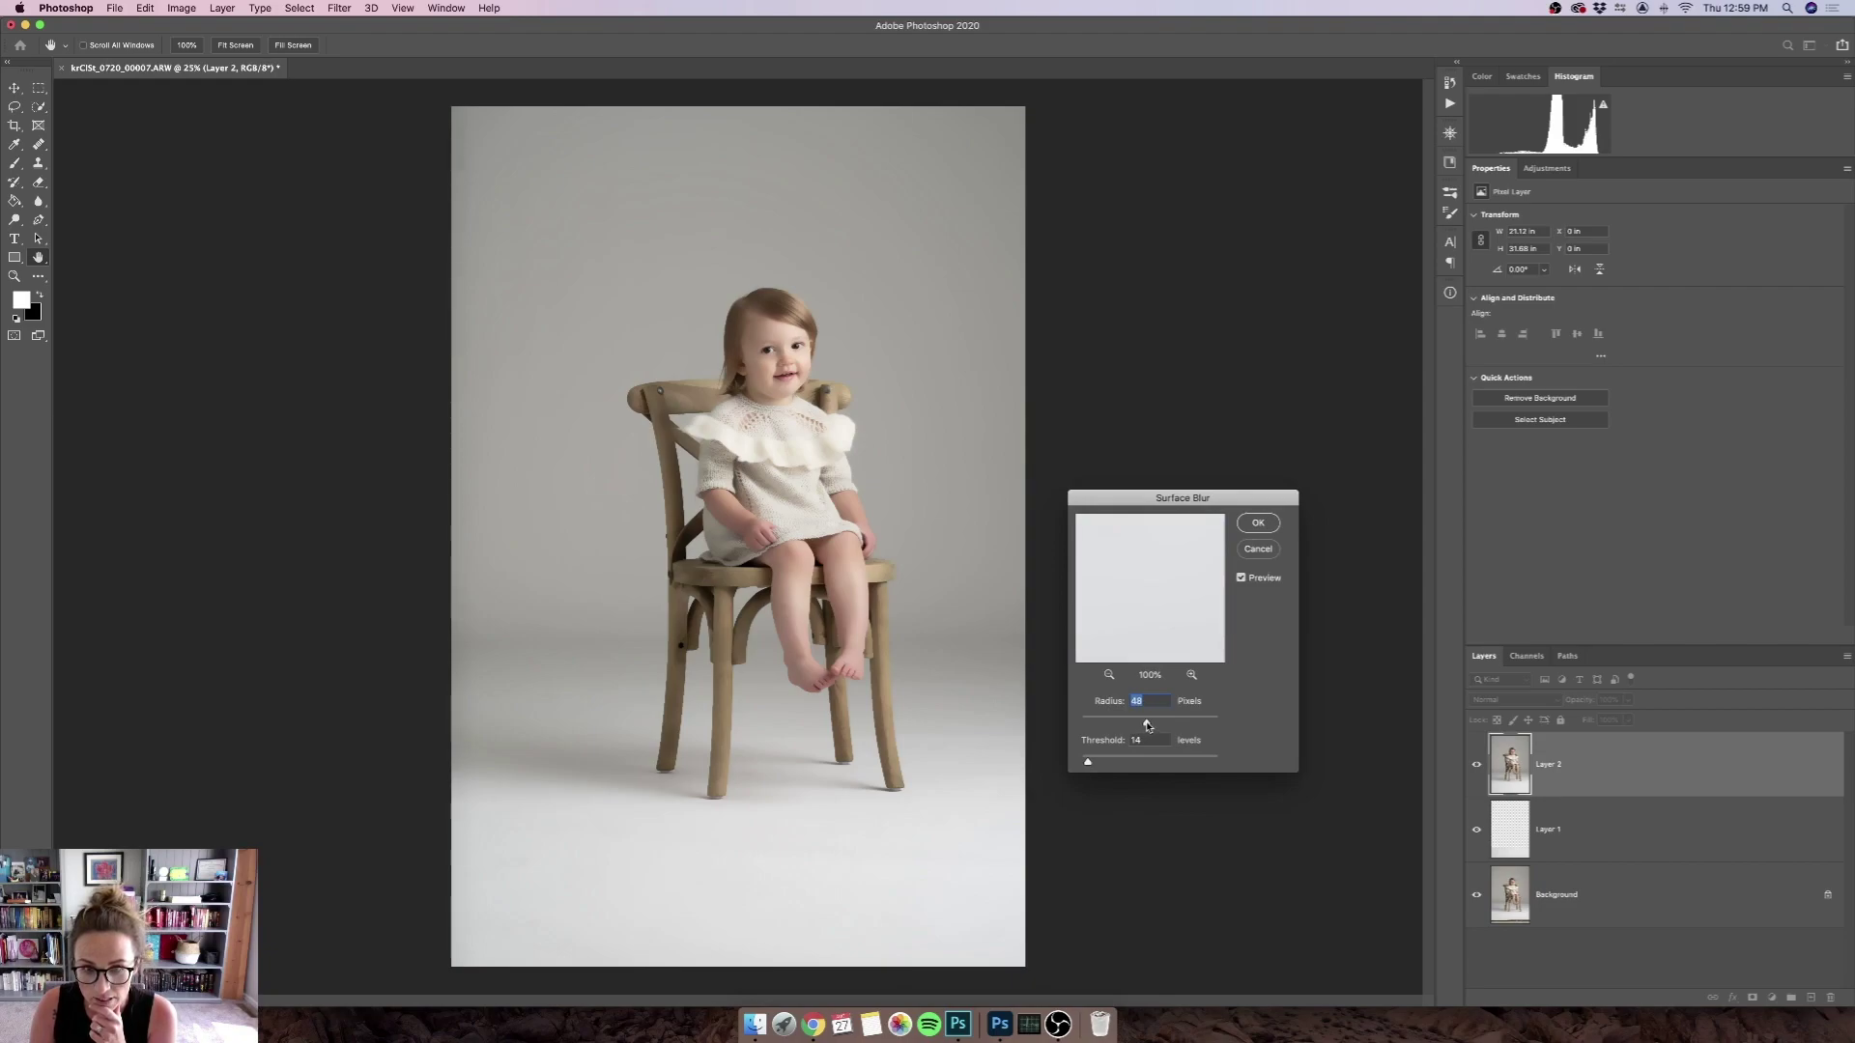
pyautogui.moveTo(1146, 725); pyautogui.dragTo(1158, 724)
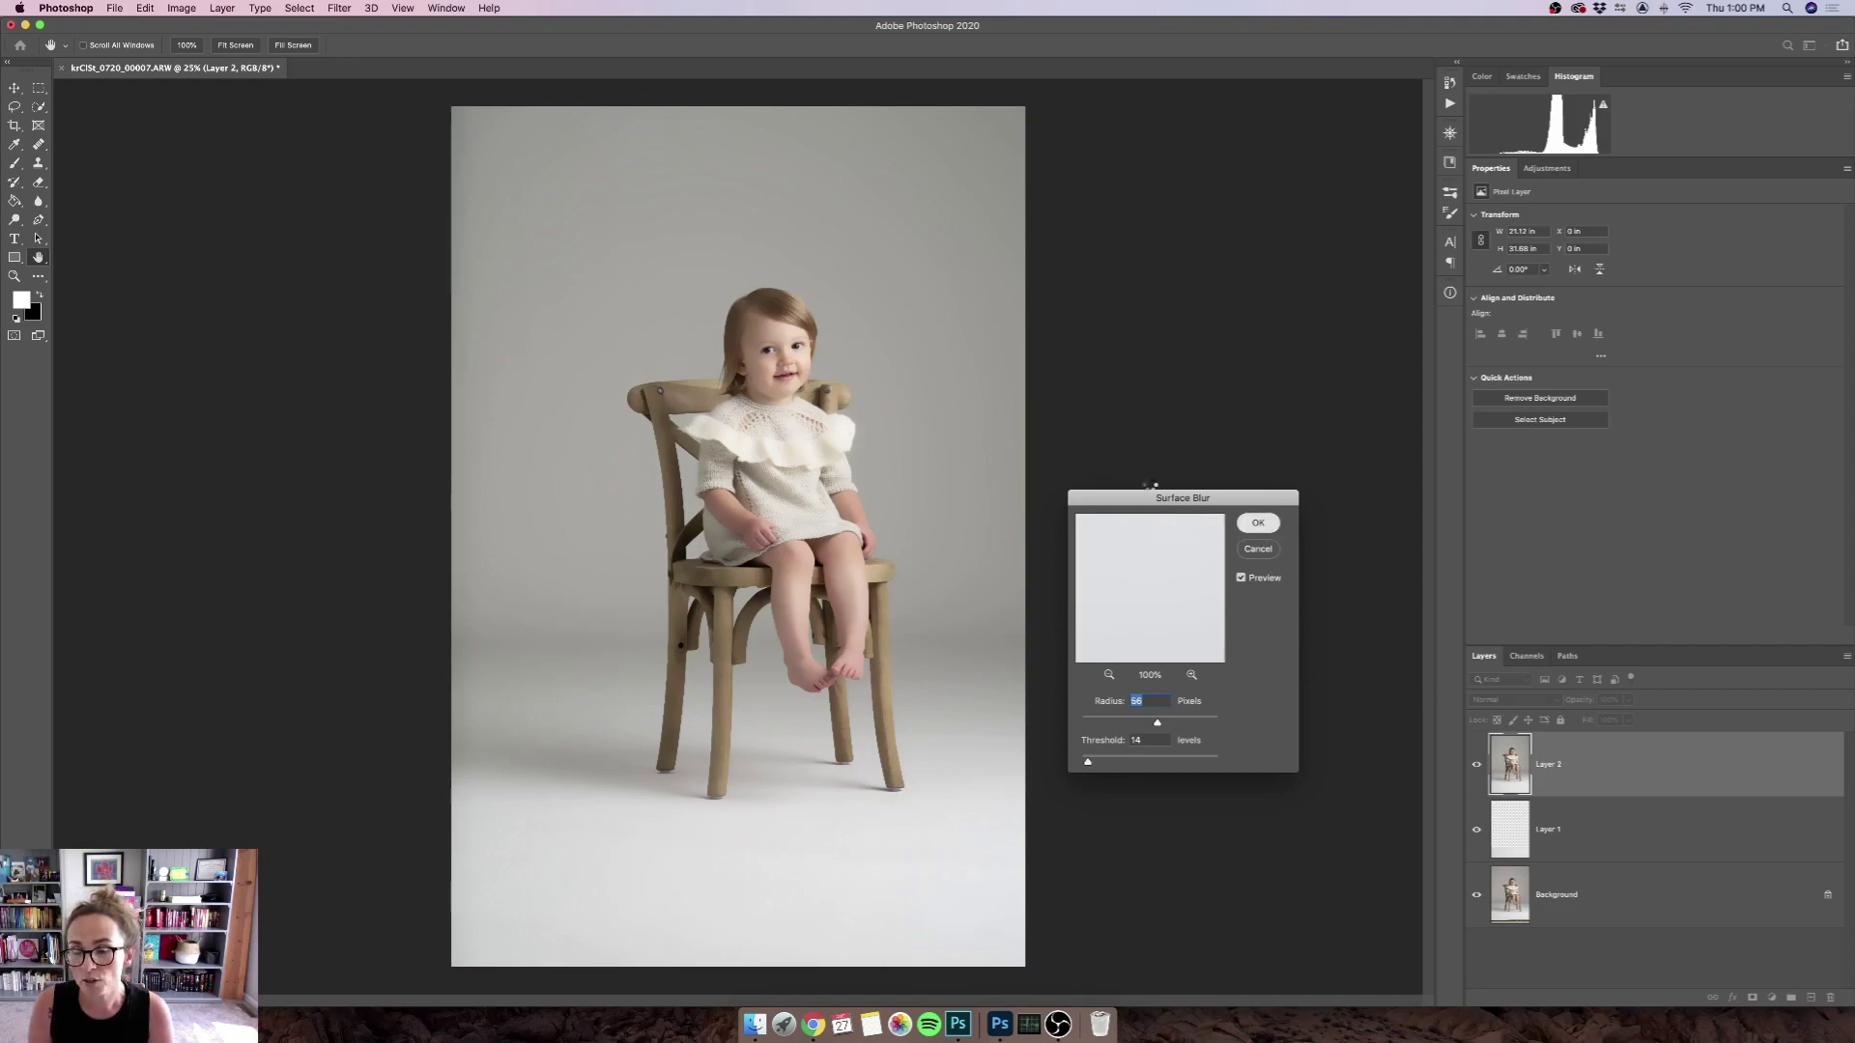
# Apply the Surface Blur, add a layer mask to Layer 2, and invert it to black.
pyautogui.press('Return')
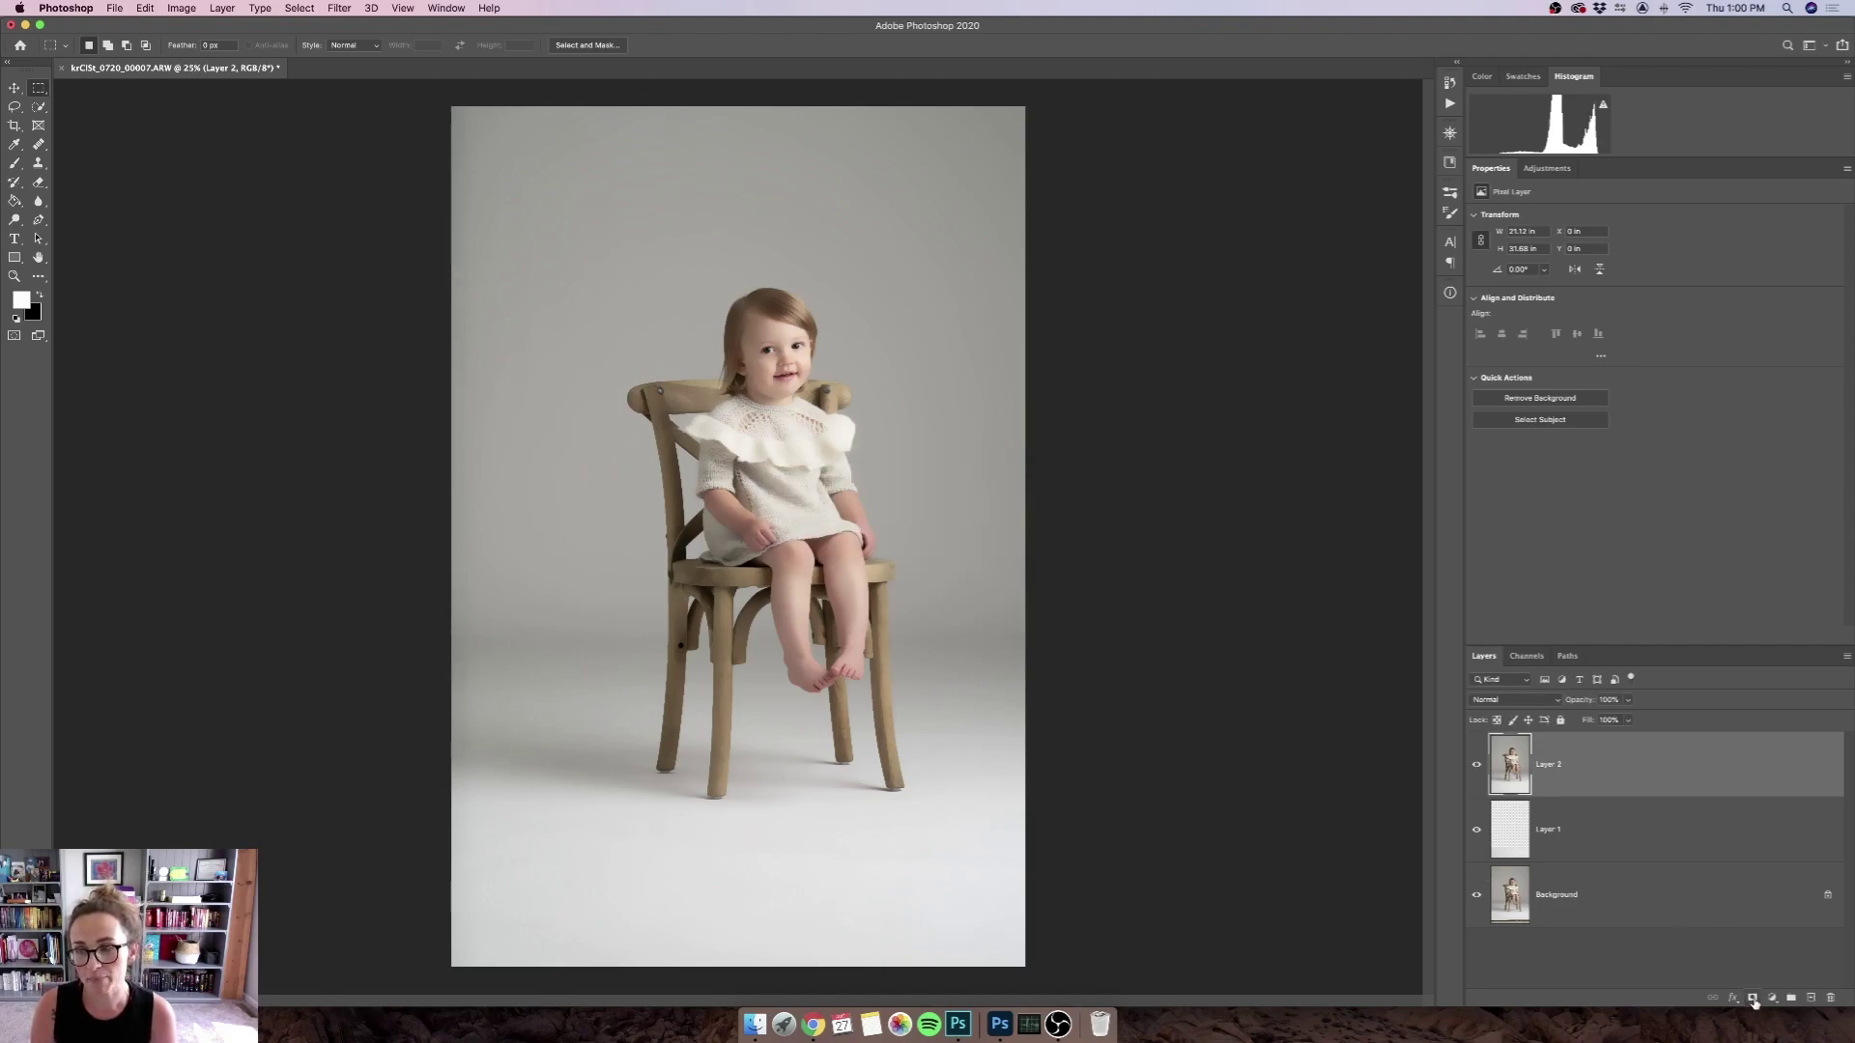
pyautogui.click(1754, 999)
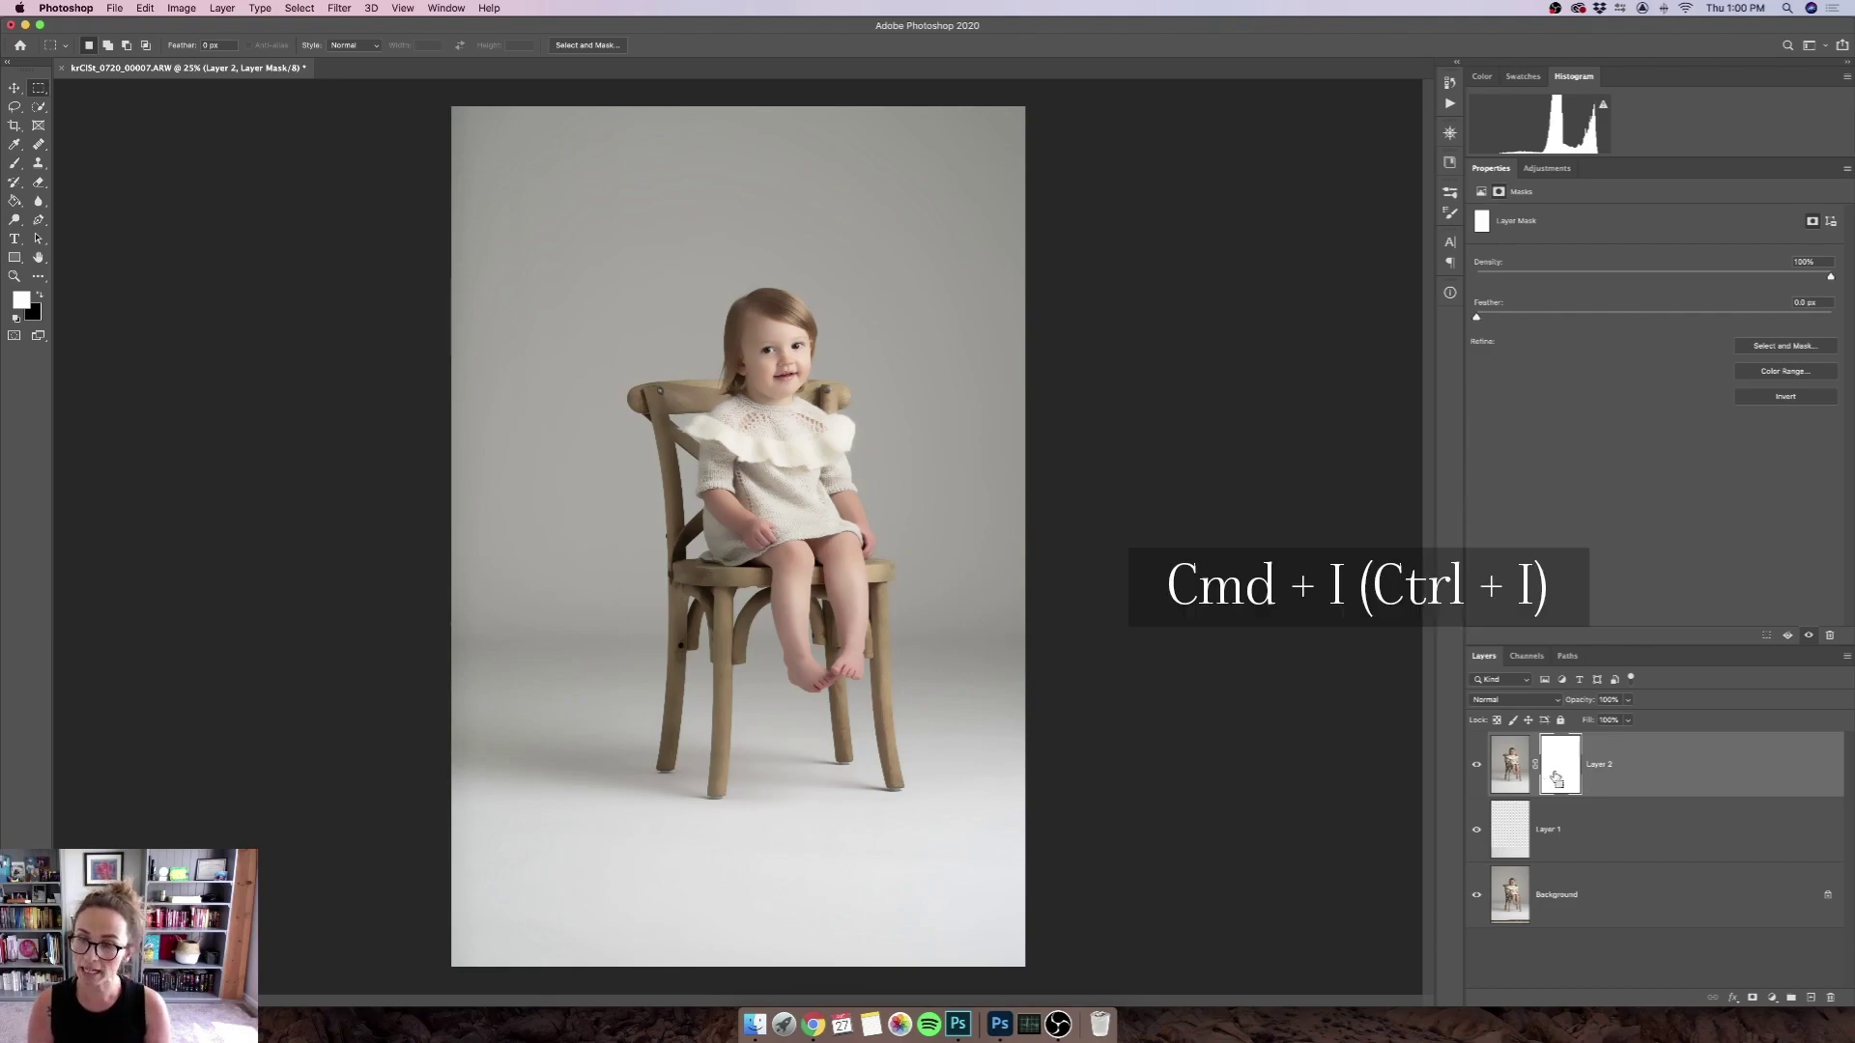
pyautogui.press('super+i')
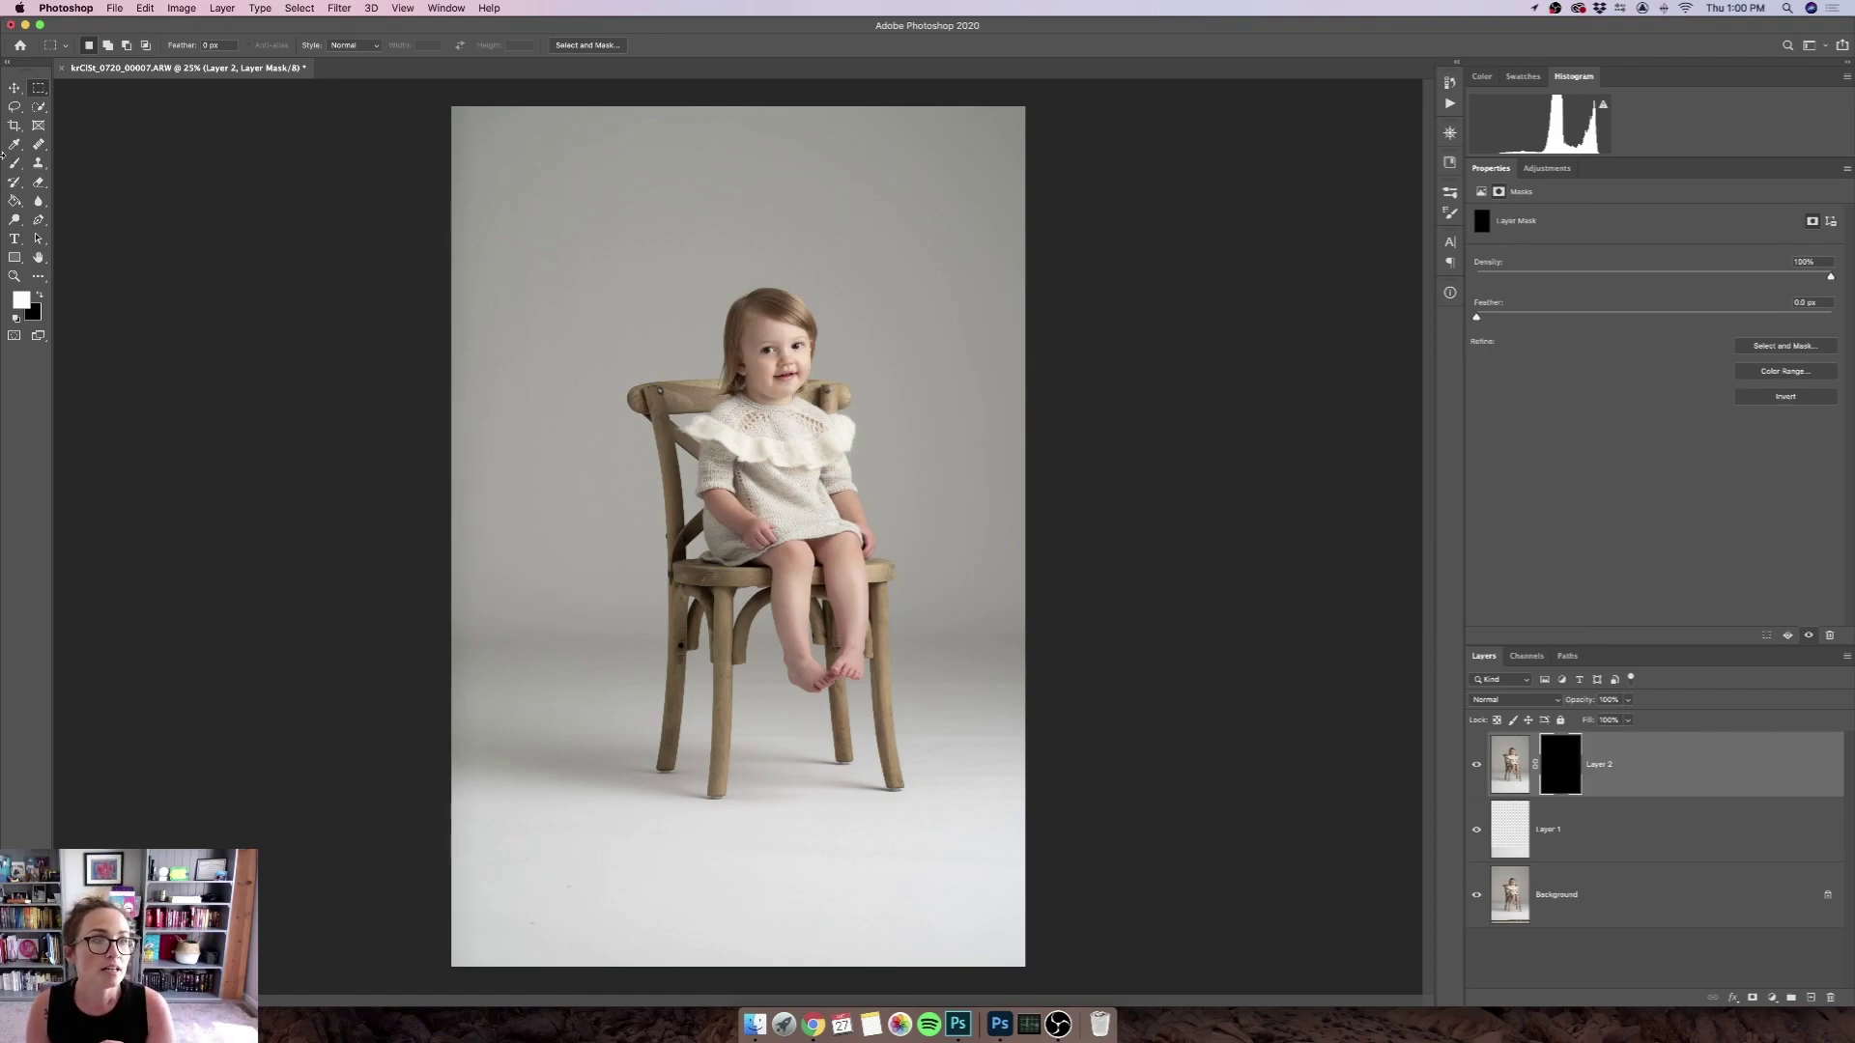
# Paint white on Layer 2's mask with an 1100-size brush over the lower-right floor.
pyautogui.click(15, 163)
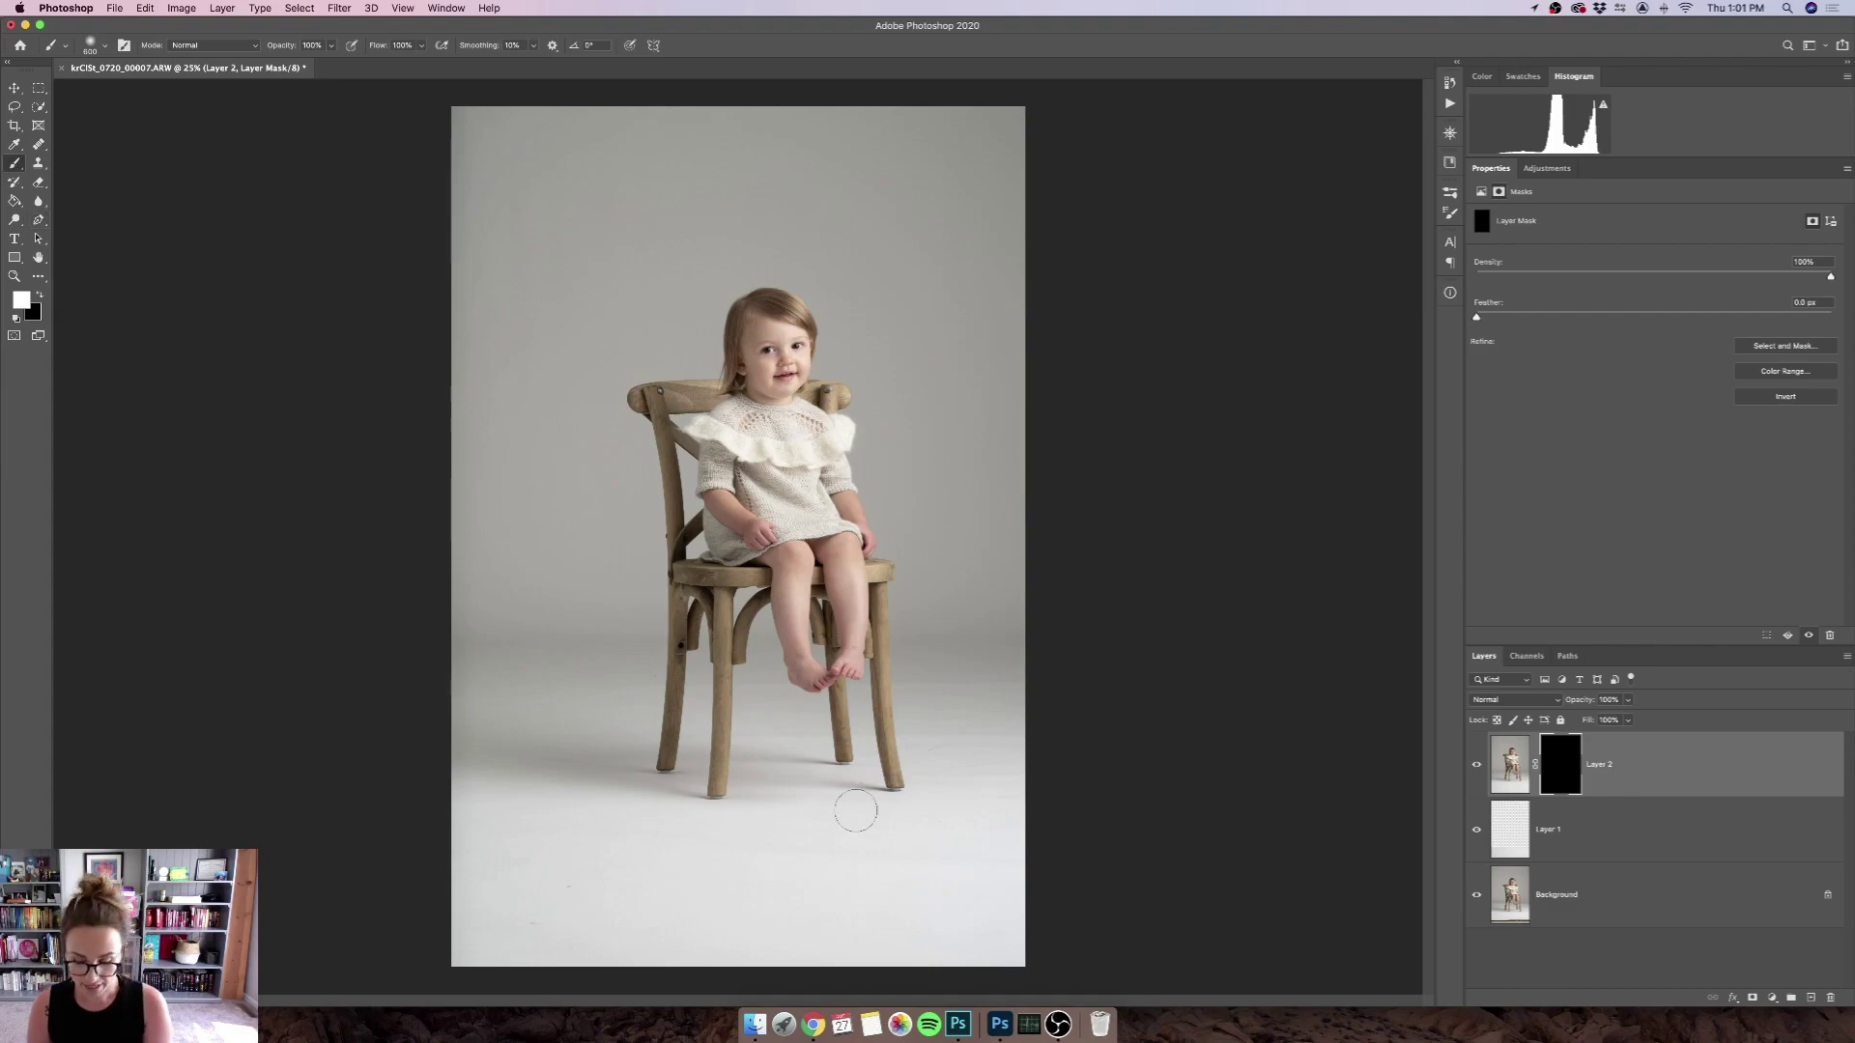
pyautogui.press(']')
pyautogui.press(']')
pyautogui.press(']')
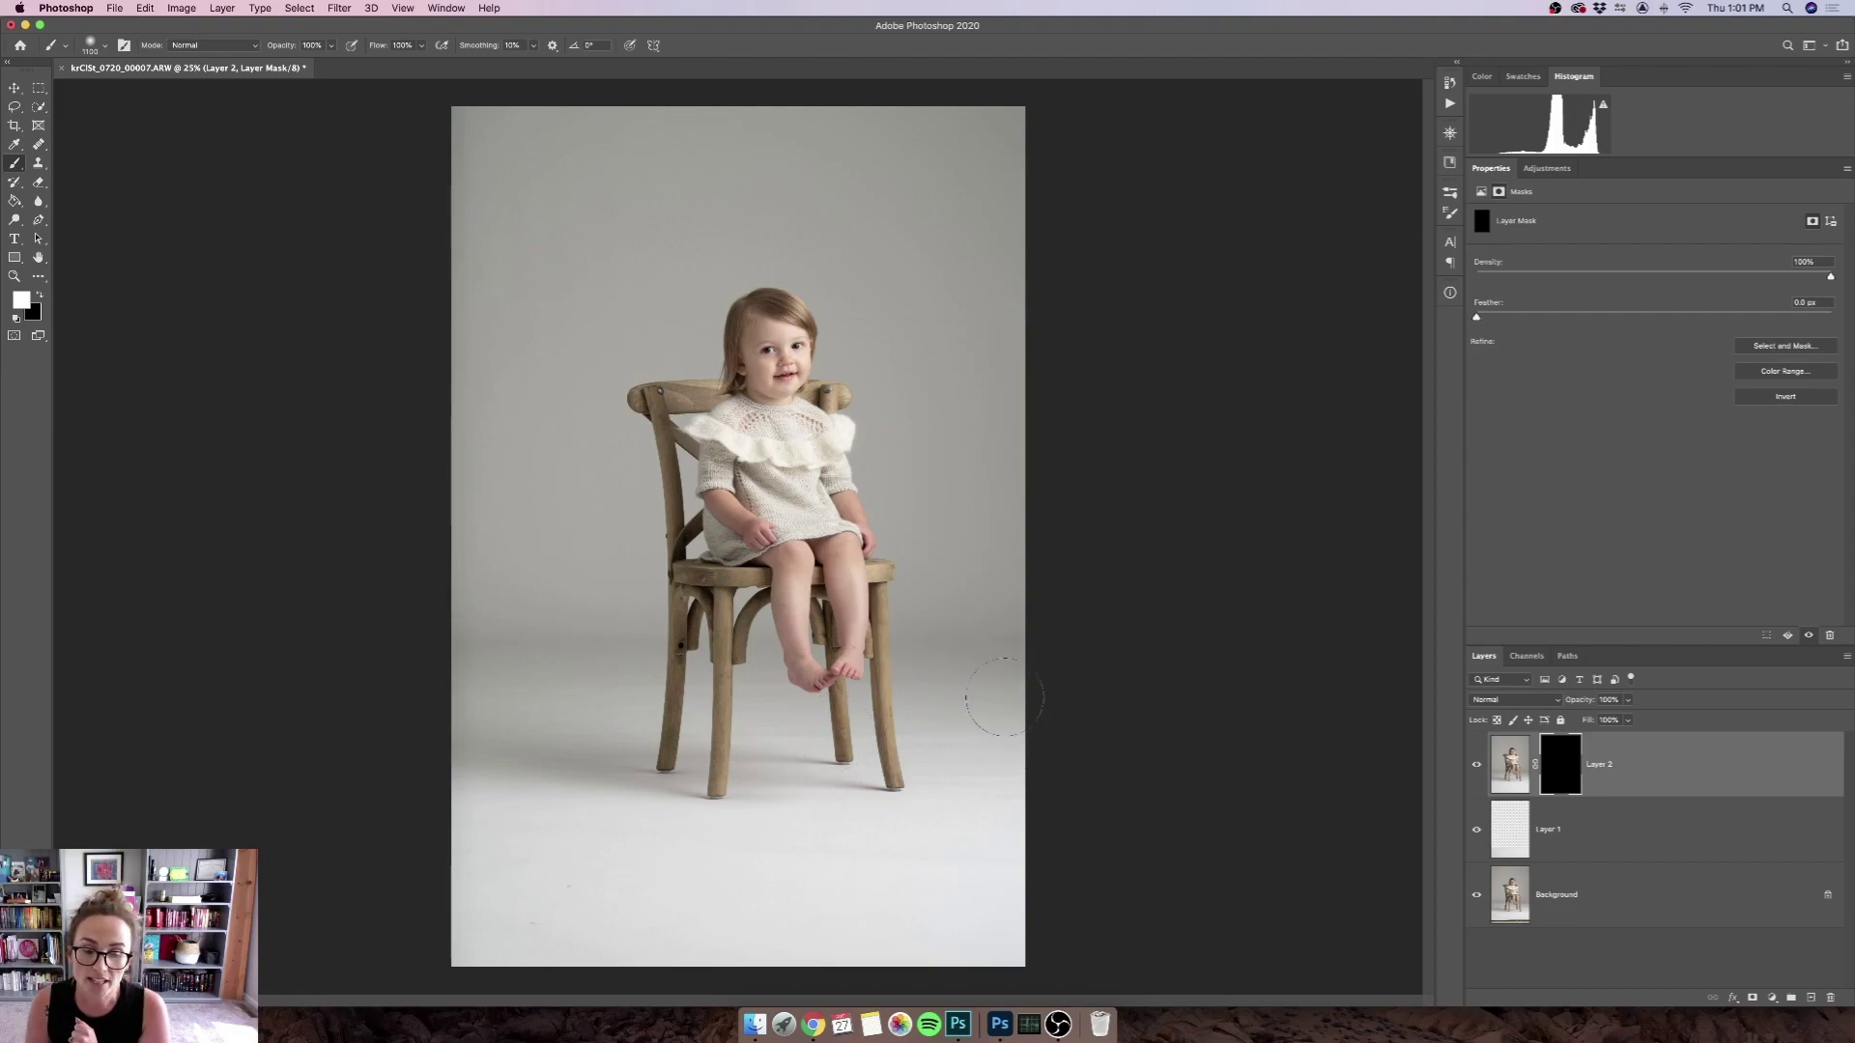
pyautogui.moveTo(961, 727)
pyautogui.mouseDown()
pyautogui.moveTo(996, 816)
pyautogui.moveTo(987, 911)
pyautogui.moveTo(949, 893)
pyautogui.moveTo(947, 829)
pyautogui.mouseUp()
# Shrink the brush to about 300 and paint the mask along the bottom floor near the chair legs.
pyautogui.press('[')
pyautogui.press('[')
pyautogui.press('[')
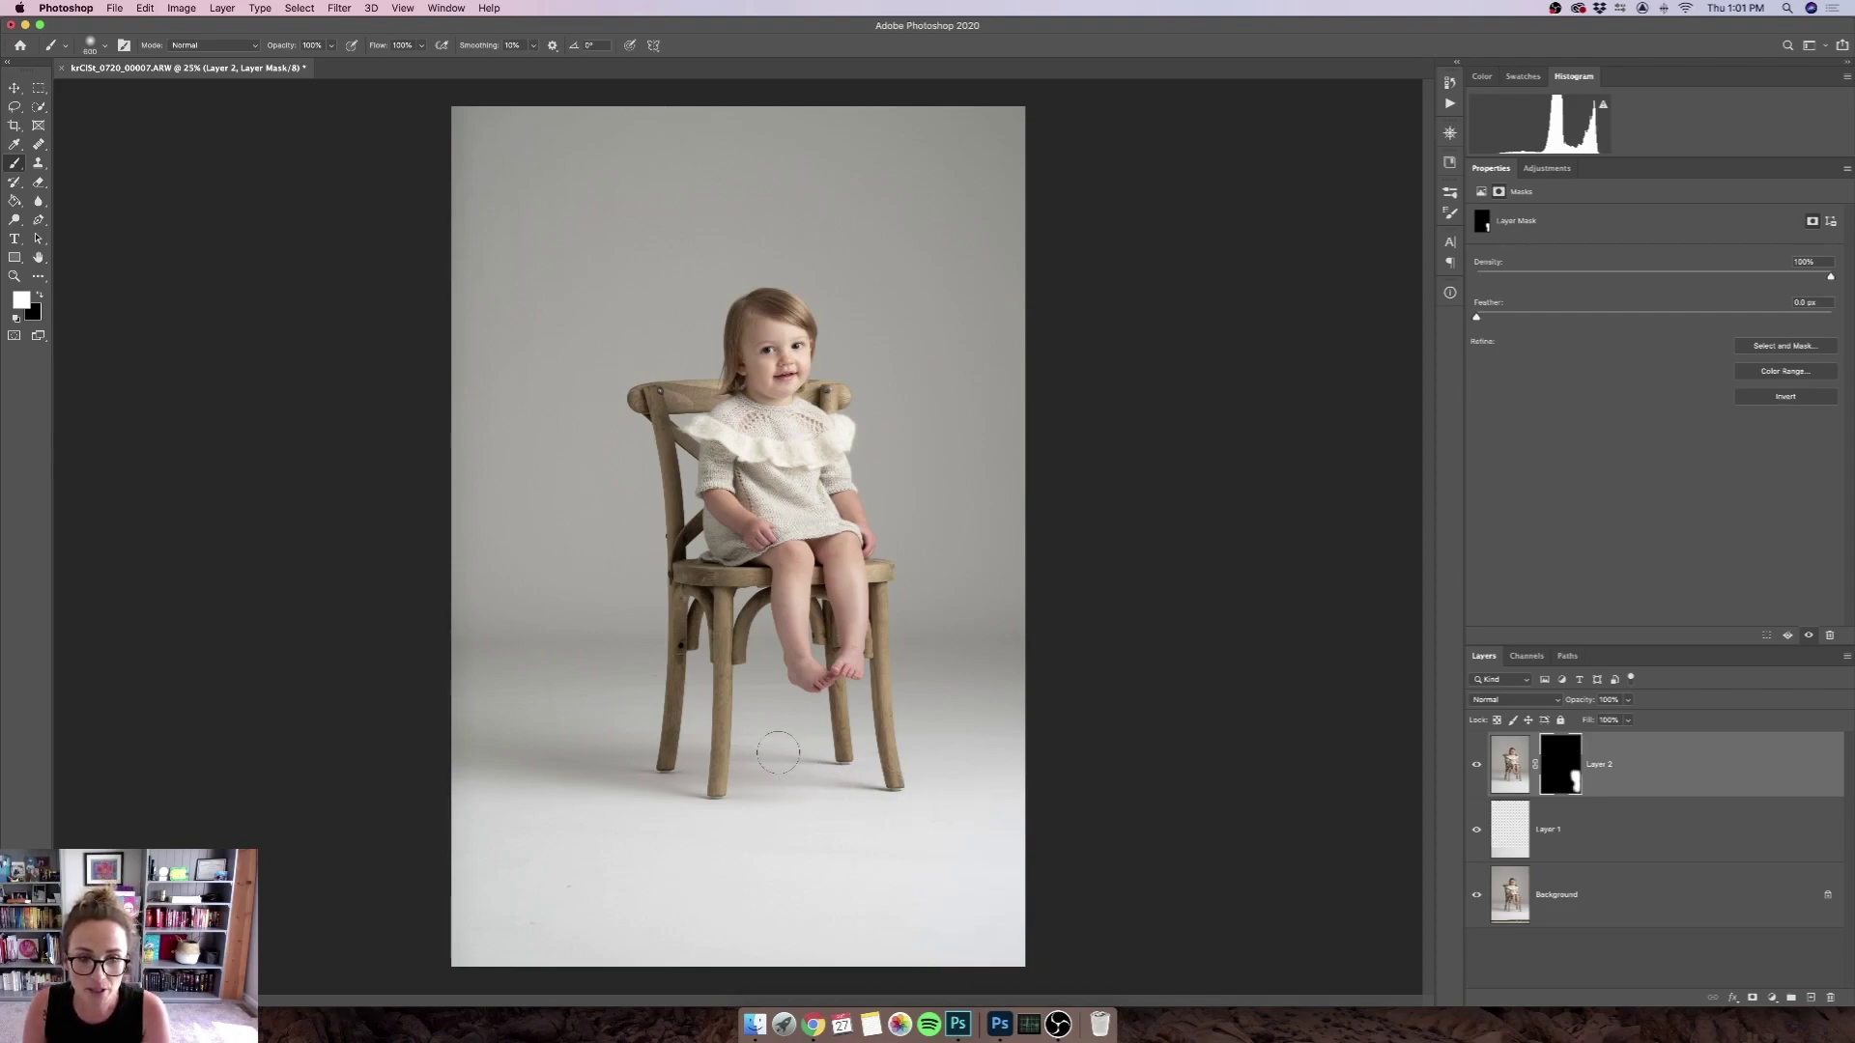
pyautogui.press('[')
pyautogui.press('[')
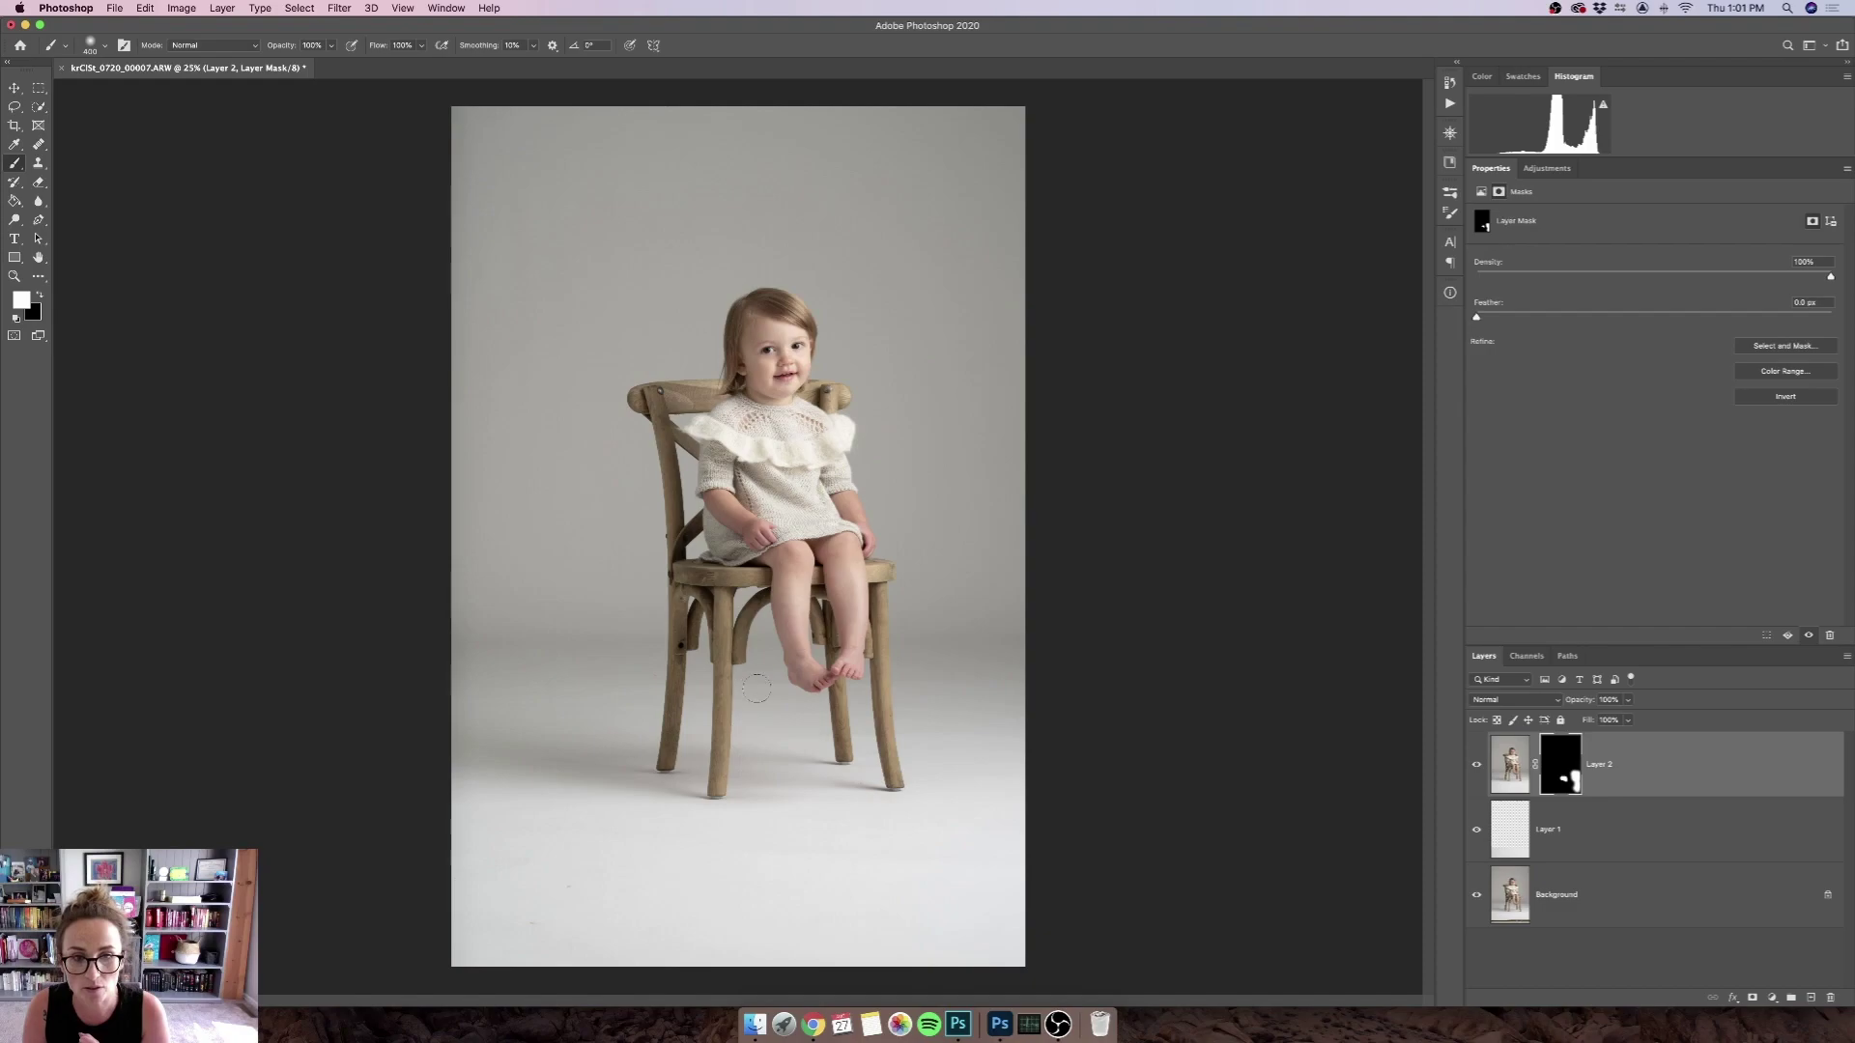
pyautogui.press('[')
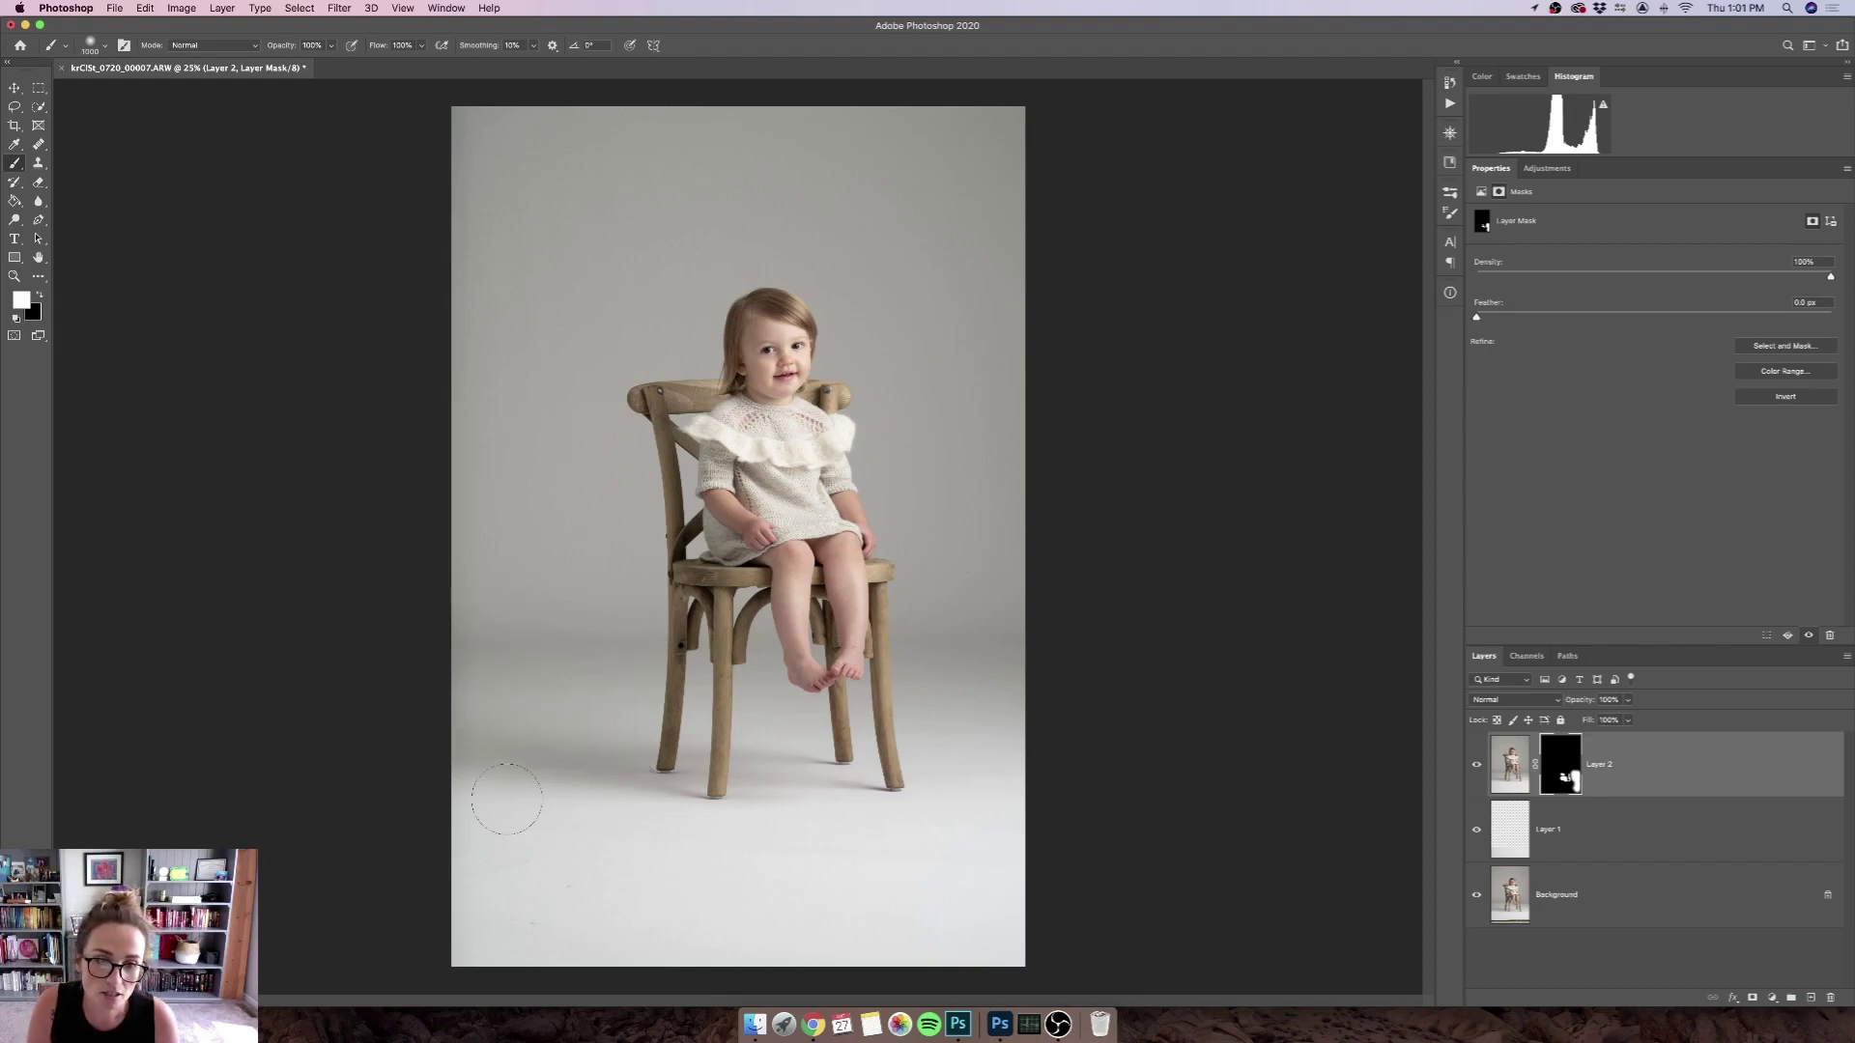
pyautogui.moveTo(506, 799)
pyautogui.mouseDown()
pyautogui.moveTo(580, 832)
pyautogui.moveTo(903, 866)
pyautogui.moveTo(884, 831)
pyautogui.mouseUp()
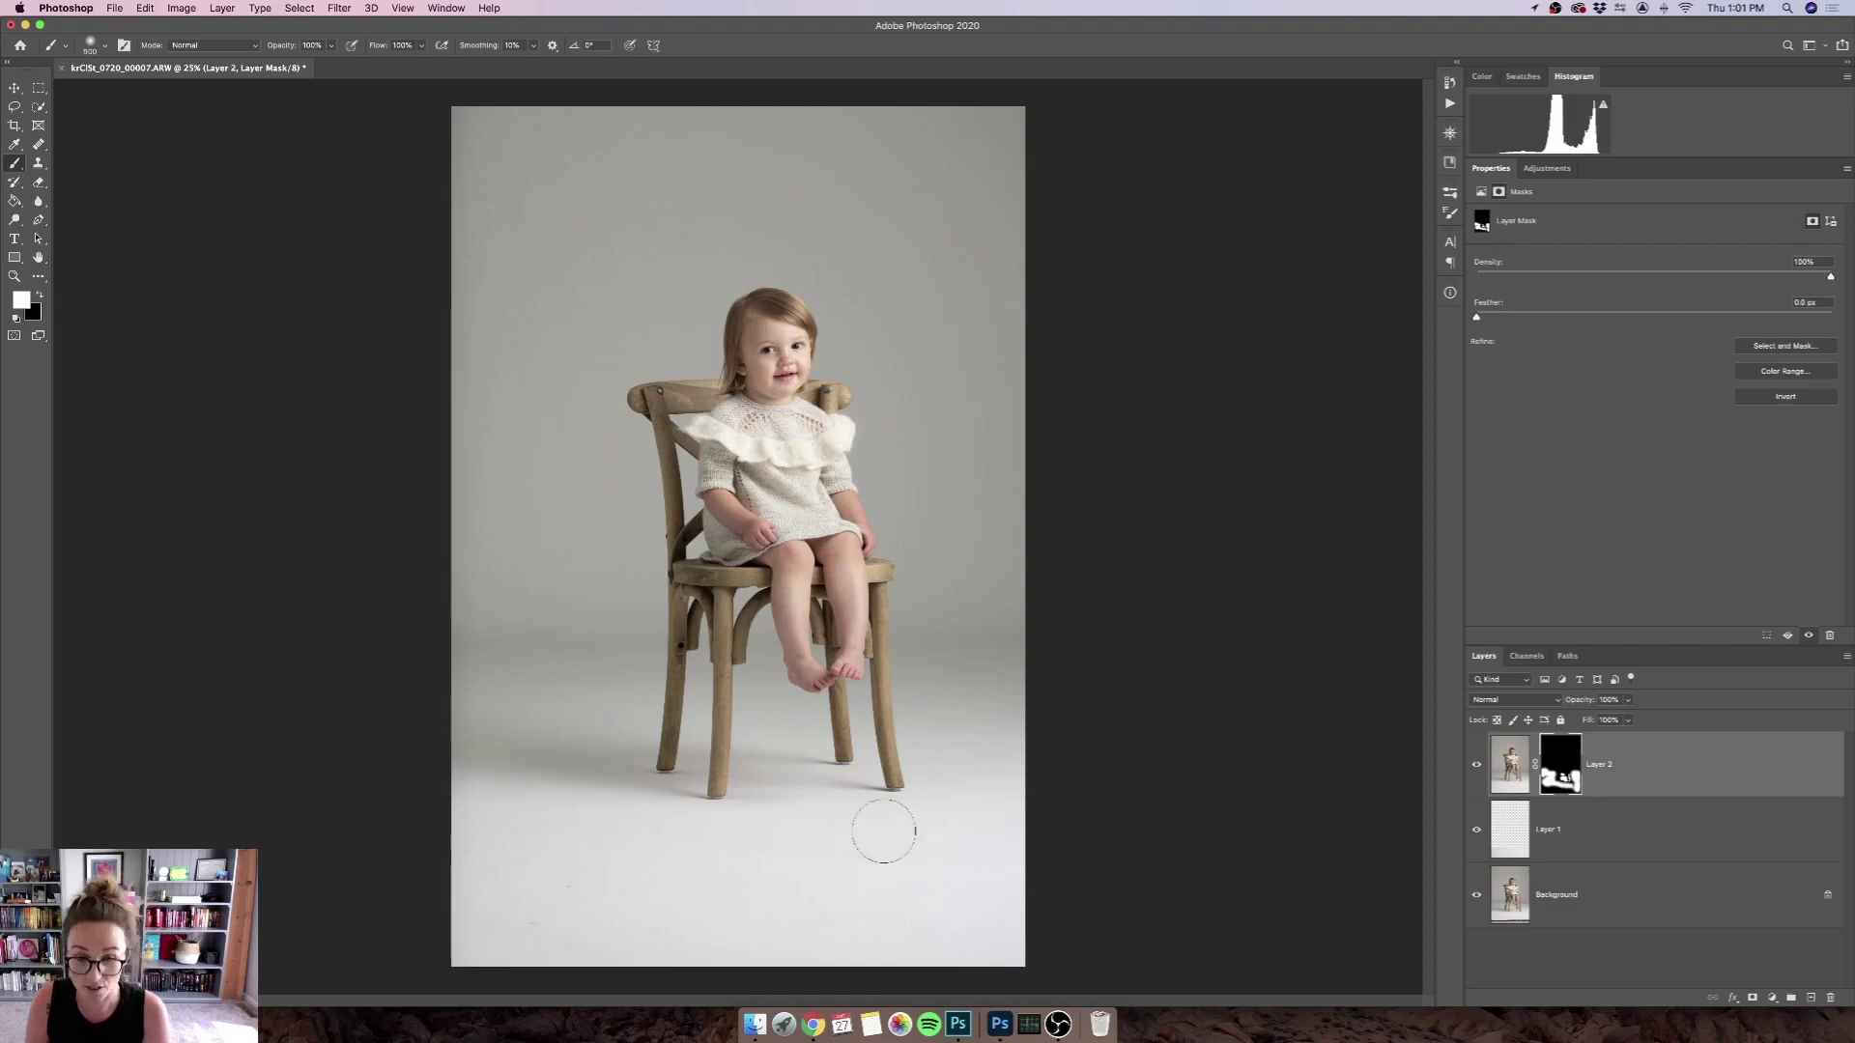
pyautogui.press('[')
pyautogui.press('[')
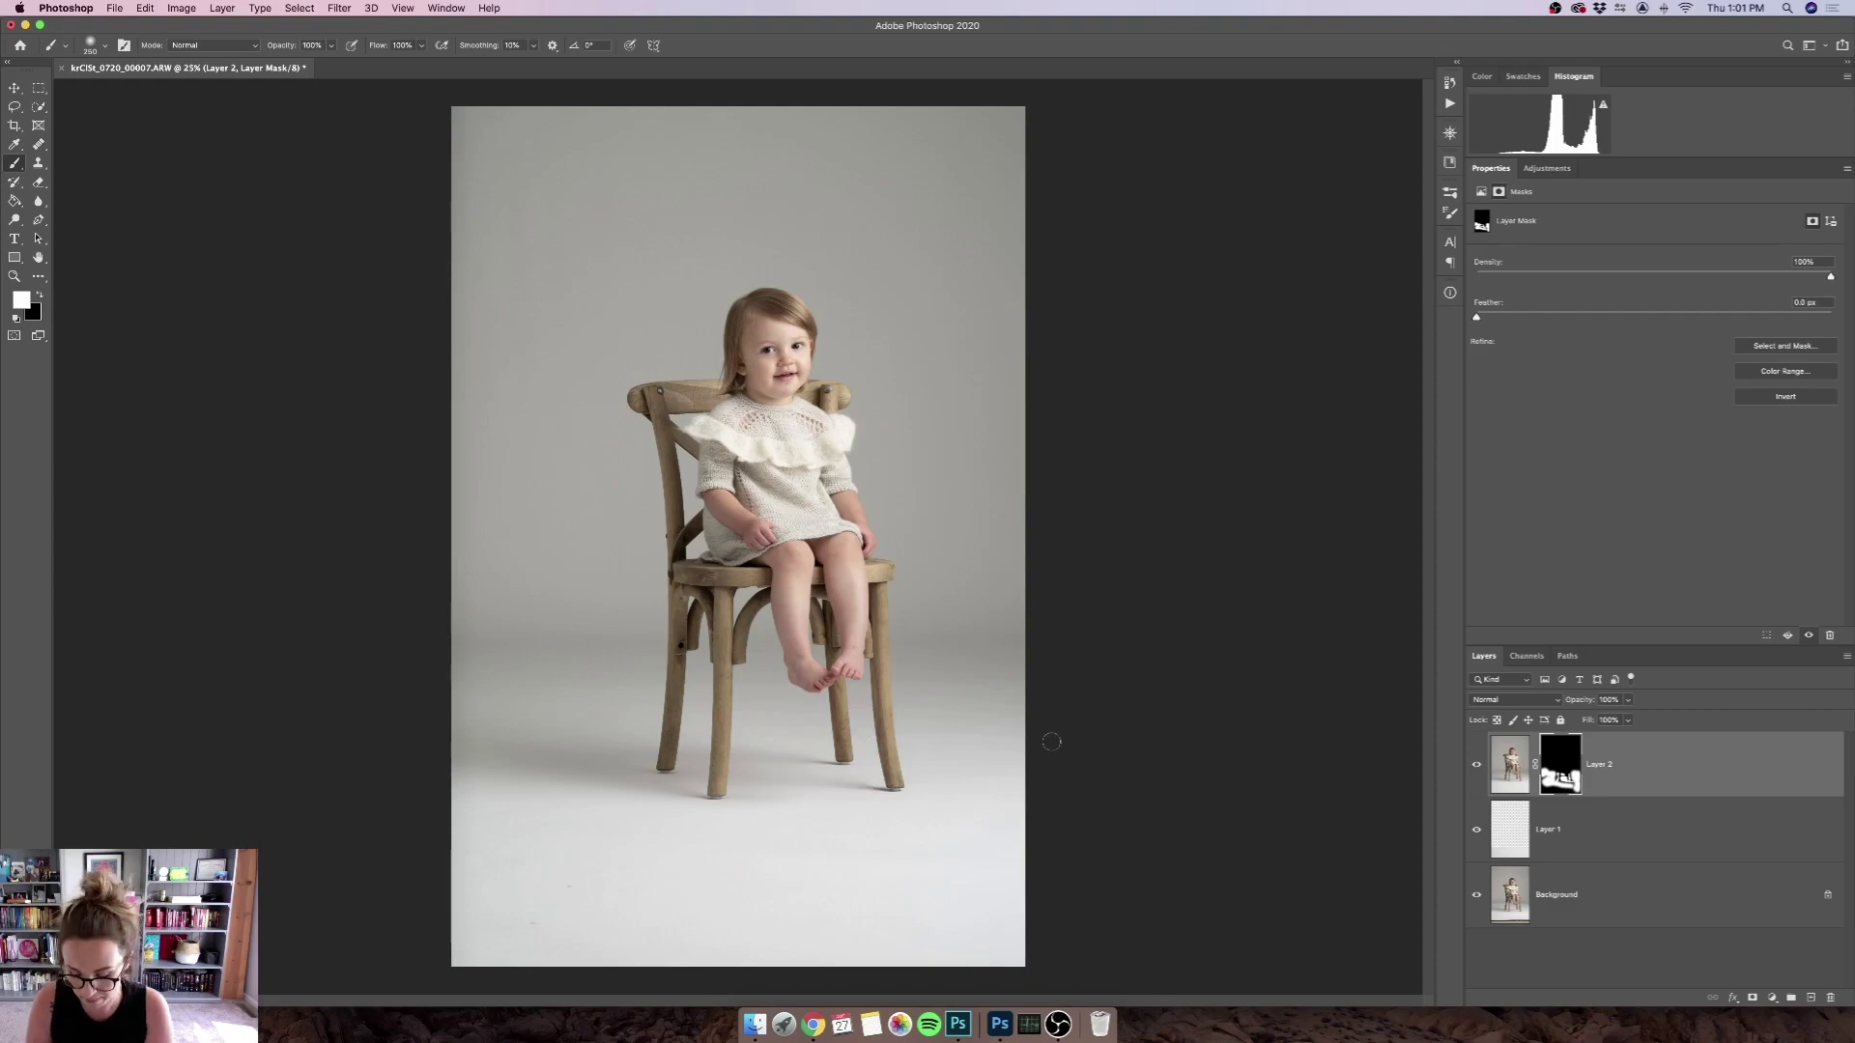
pyautogui.press(']')
pyautogui.press(']')
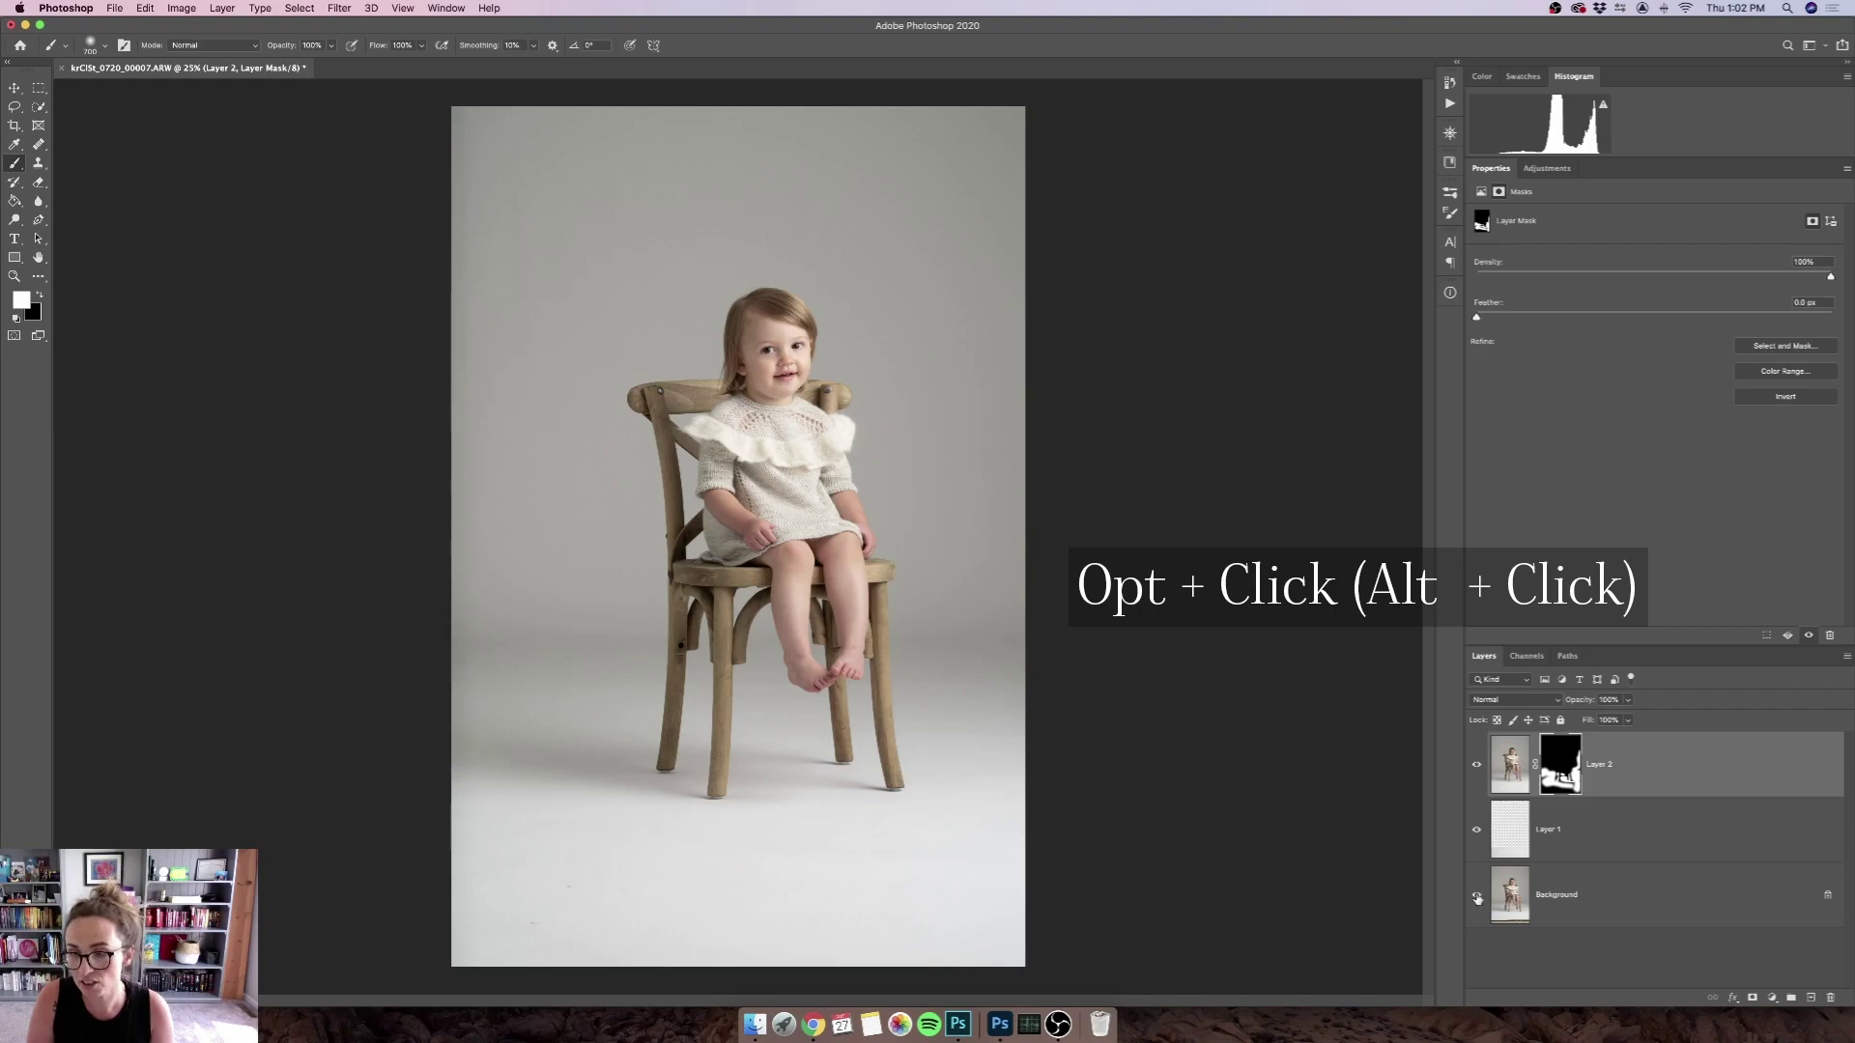
pyautogui.keyDown('alt'); pyautogui.click(1477, 897); pyautogui.keyUp('alt')
pyautogui.keyDown('alt'); pyautogui.click(1476, 898); pyautogui.keyUp('alt')
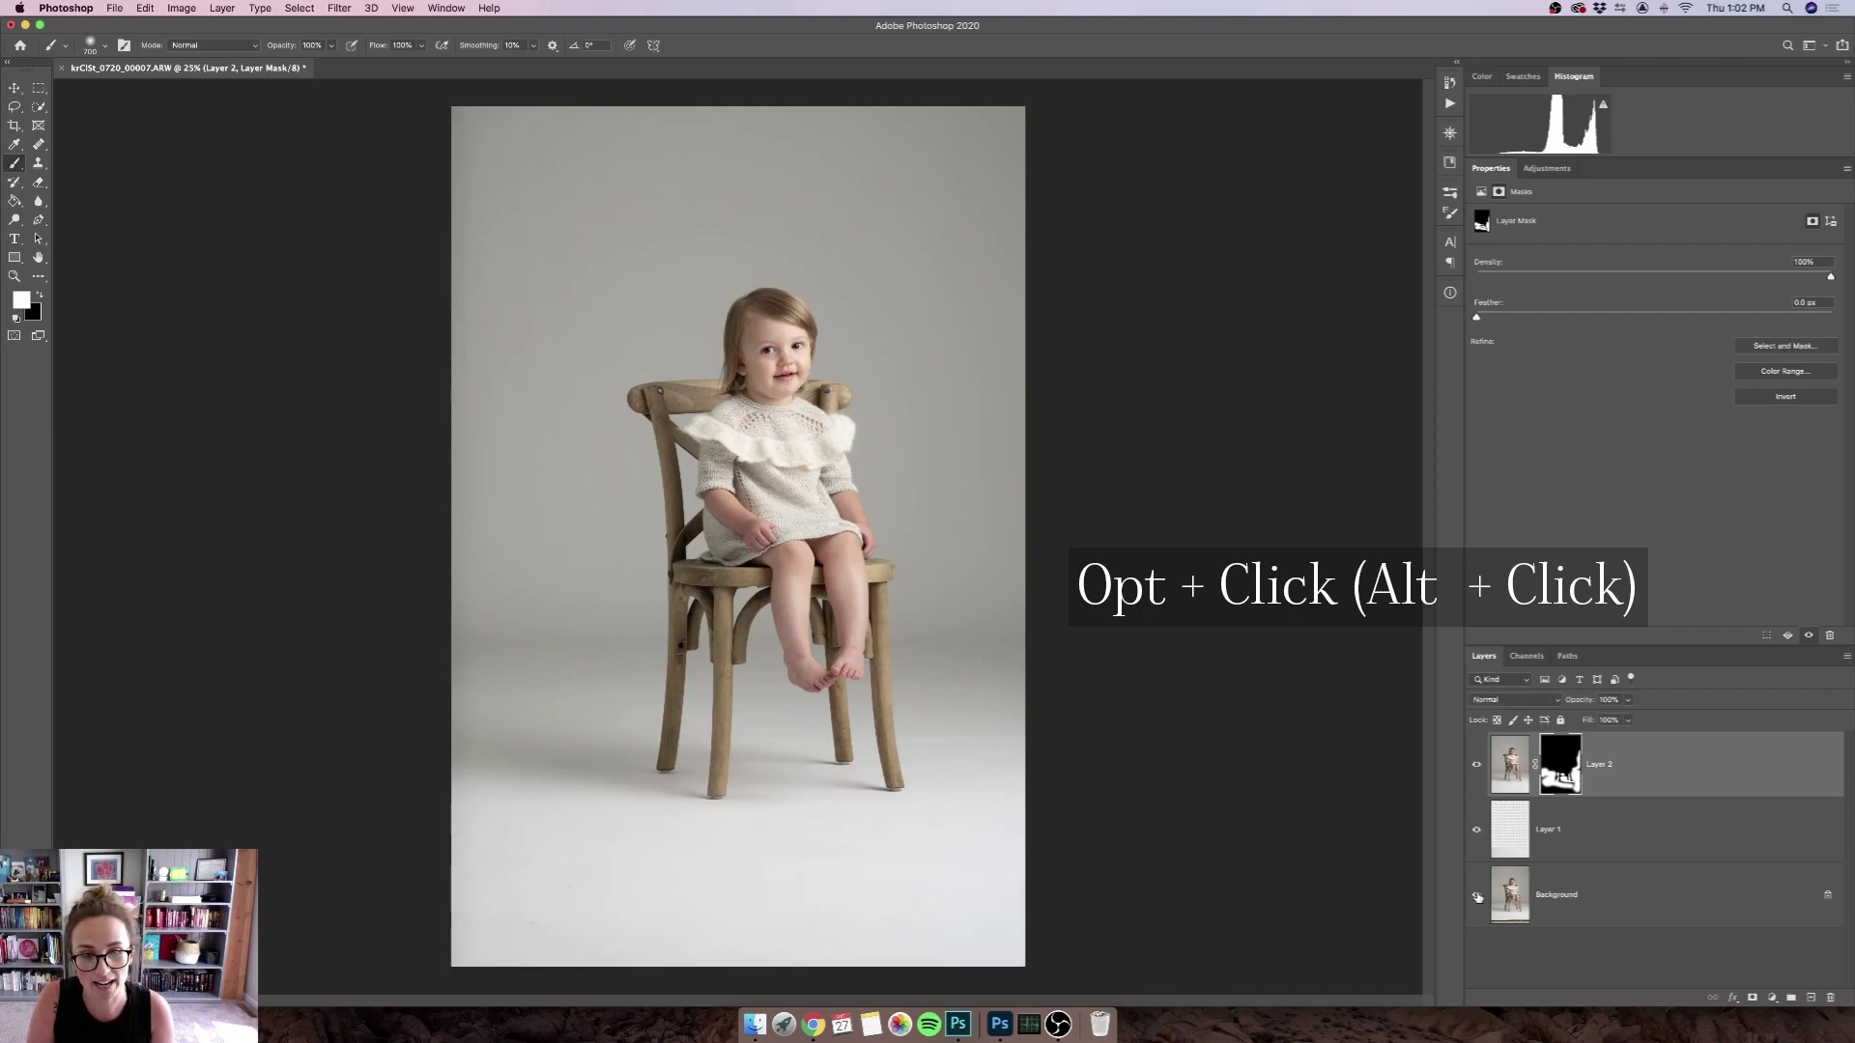
pyautogui.keyDown('alt'); pyautogui.click(1476, 898); pyautogui.keyUp('alt')
pyautogui.keyDown('alt'); pyautogui.click(1477, 897); pyautogui.keyUp('alt')
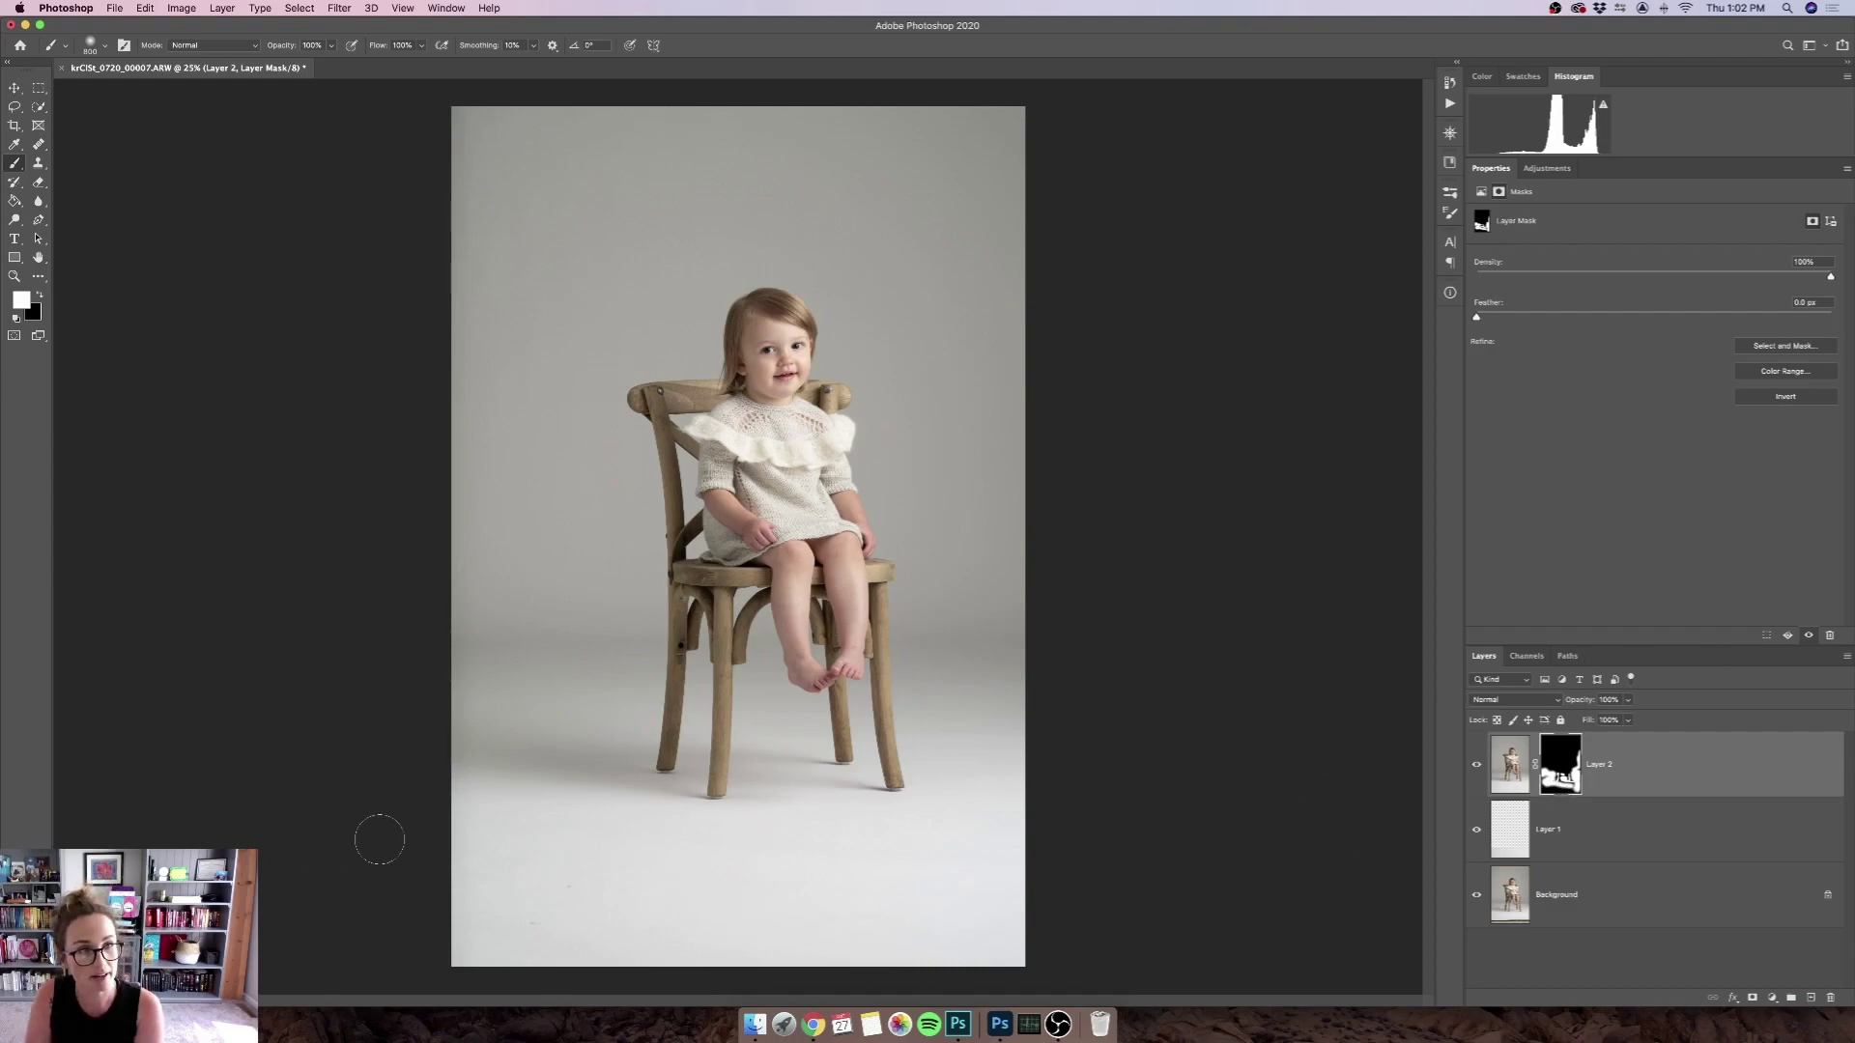
# Paint white on the mask with a 1200-size brush over the upper-left backdrop wall.
pyautogui.press(']')
pyautogui.press(']')
pyautogui.press(']')
pyautogui.press(']')
pyautogui.press(']')
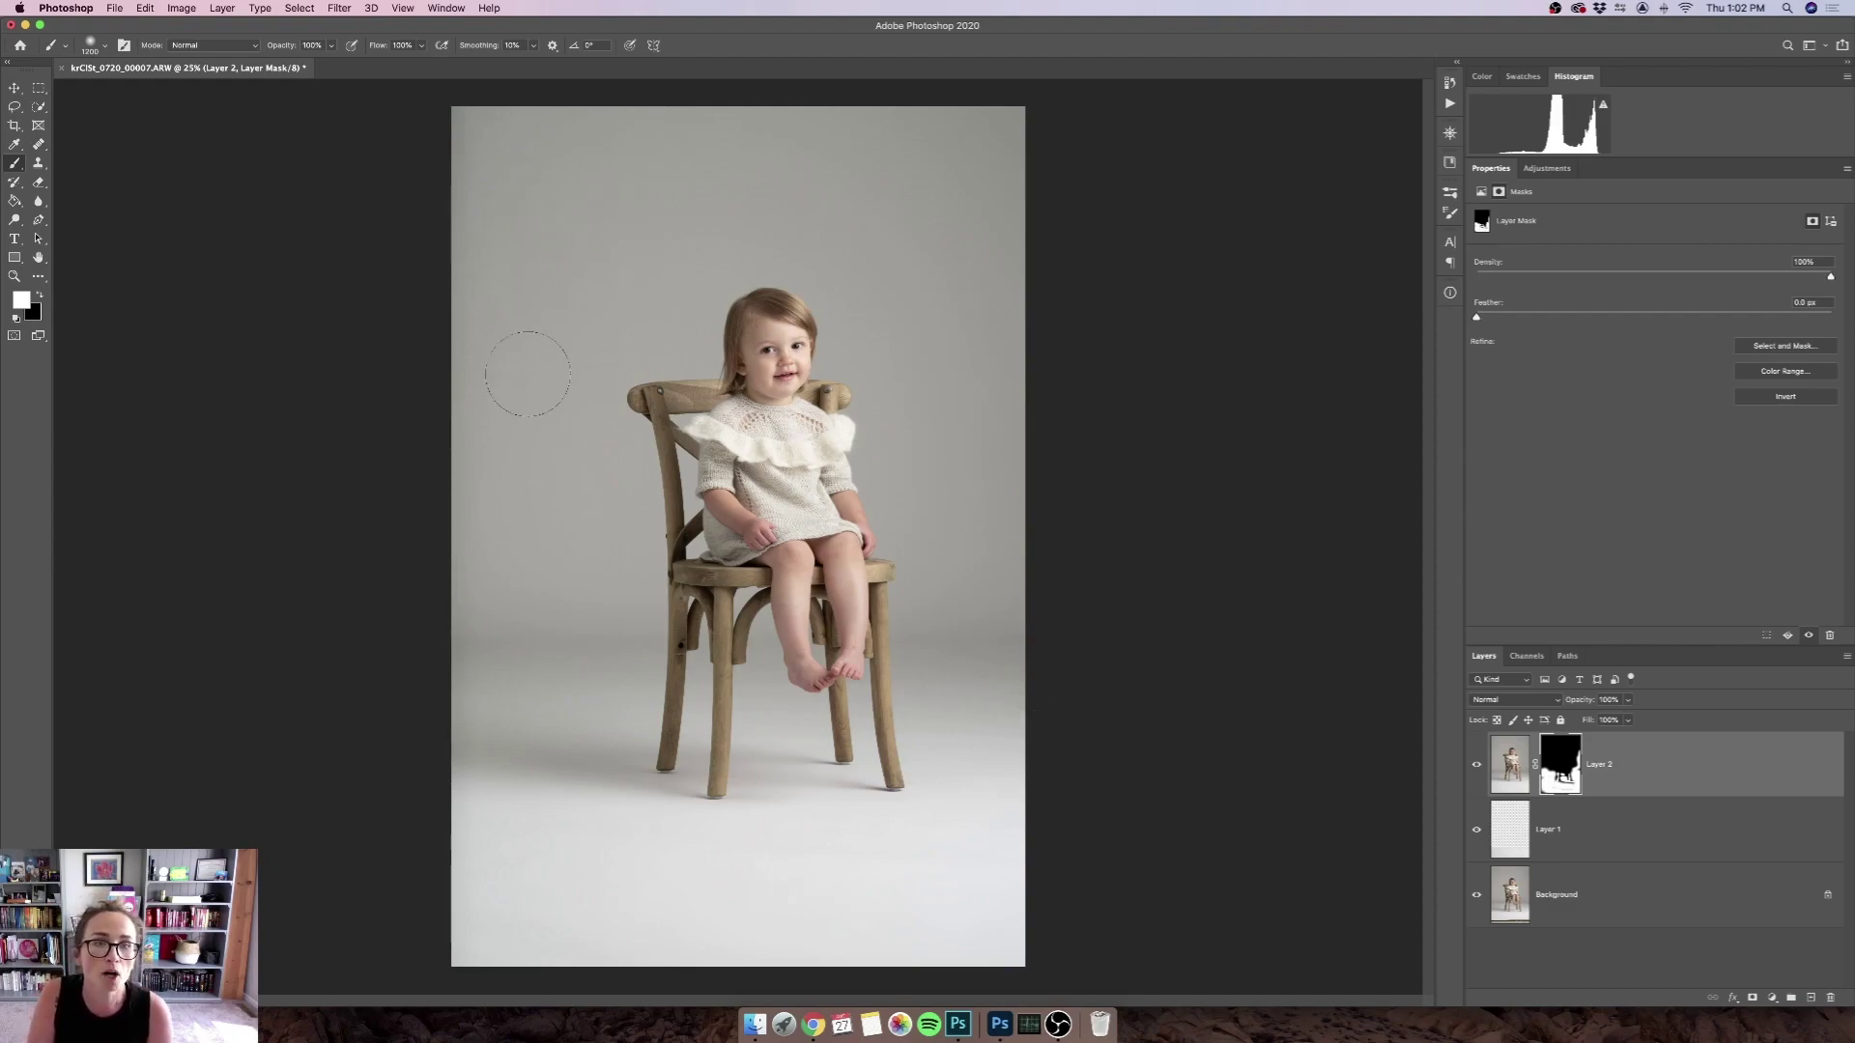
pyautogui.moveTo(551, 357); pyautogui.dragTo(783, 271)
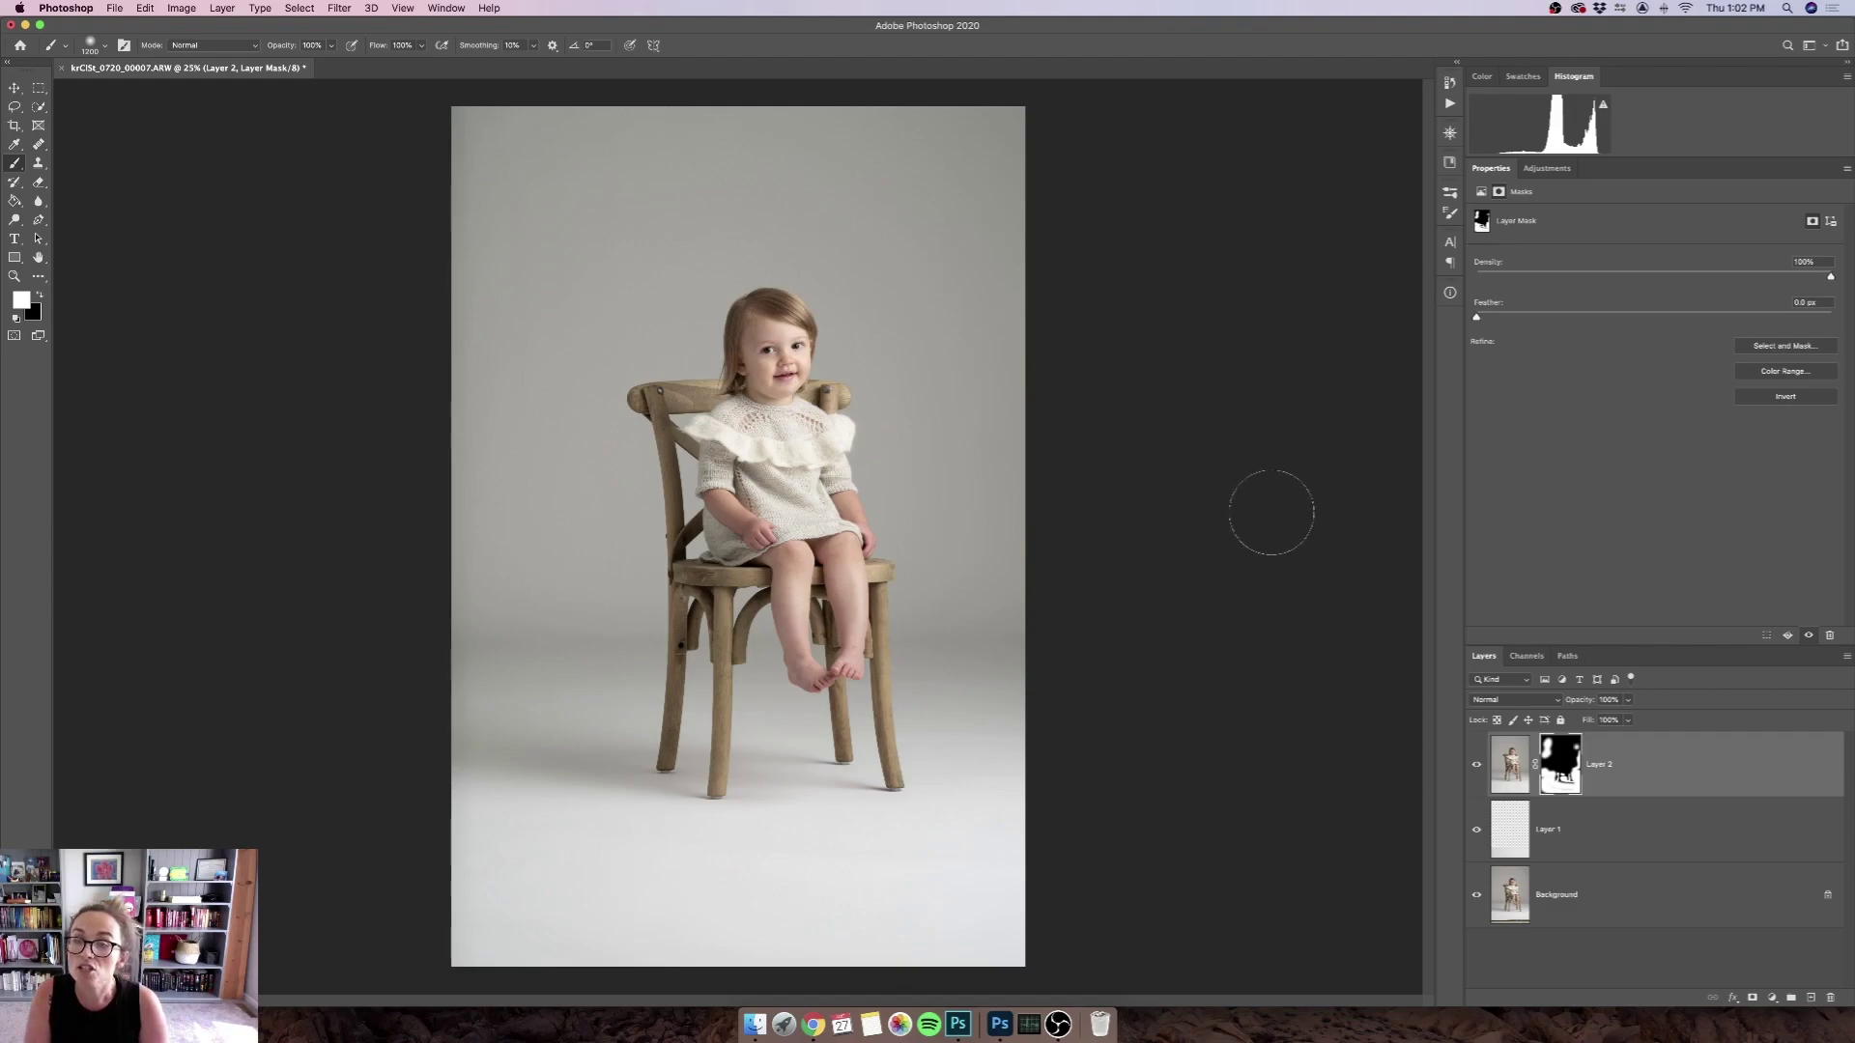